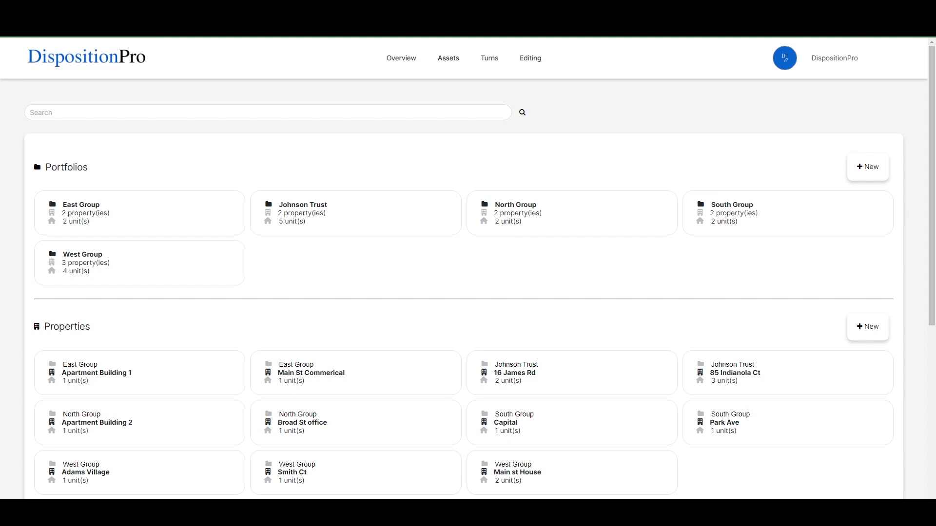
Open the details of unit A in the Johnson Trust portfolio from the assets overview
scroll(707, 312, "down", 3)
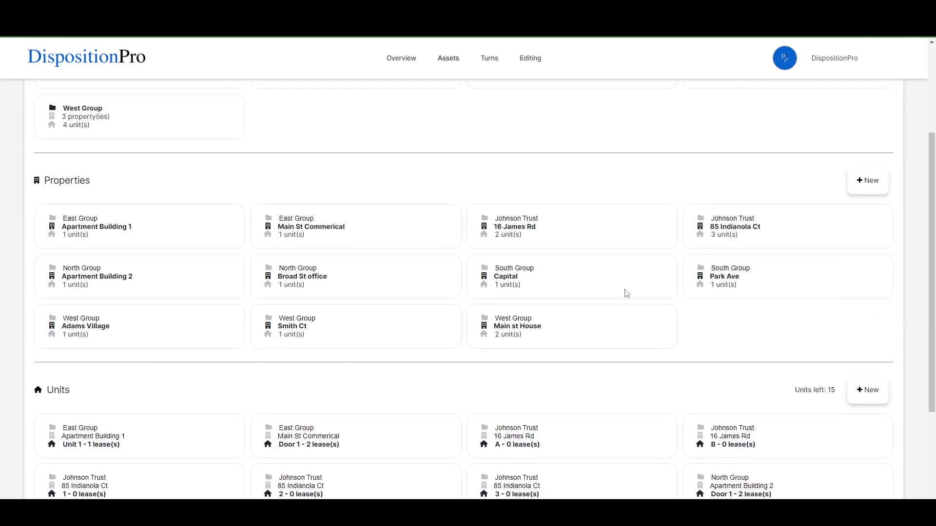
scroll(611, 273, "down", 3)
left_click(584, 300)
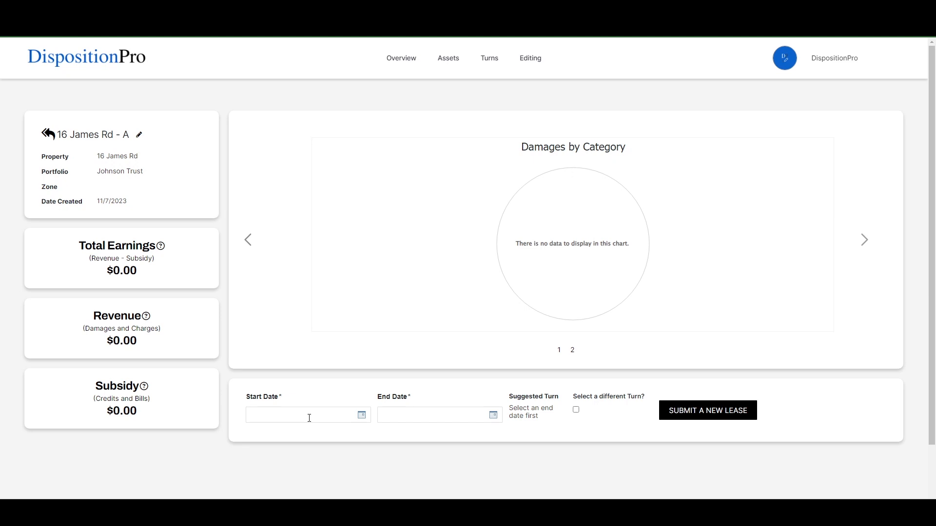
Submit a new lease for the unit with start date 11/07/2022 and end date 11/07/2023
left_click(310, 418)
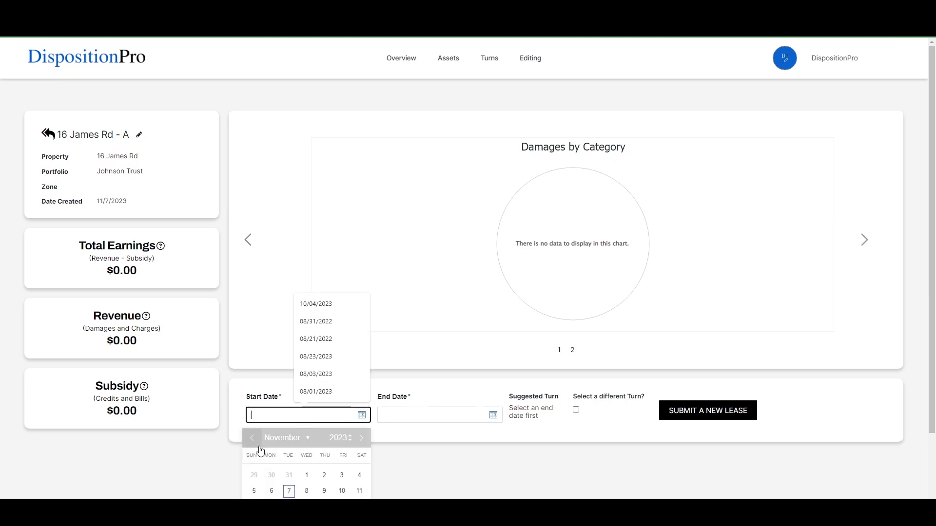
left_click(289, 492)
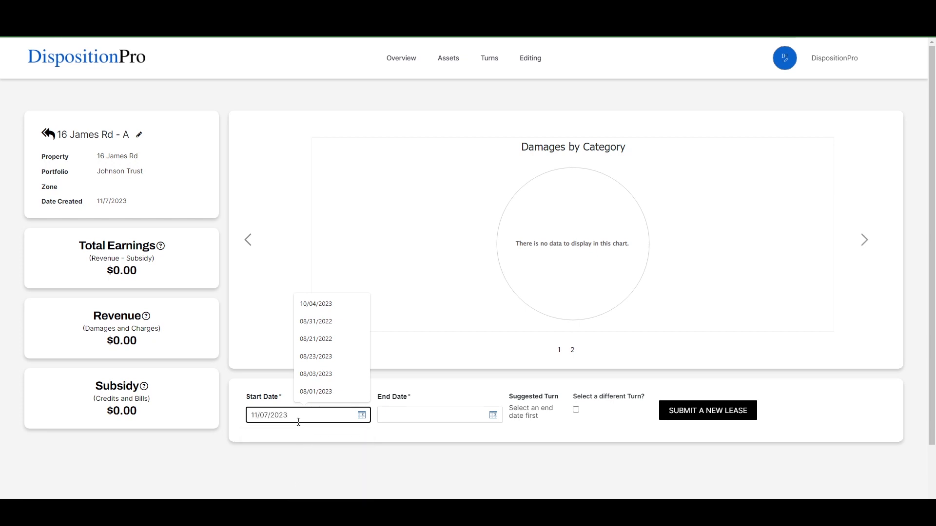
left_click(413, 418)
left_click(421, 492)
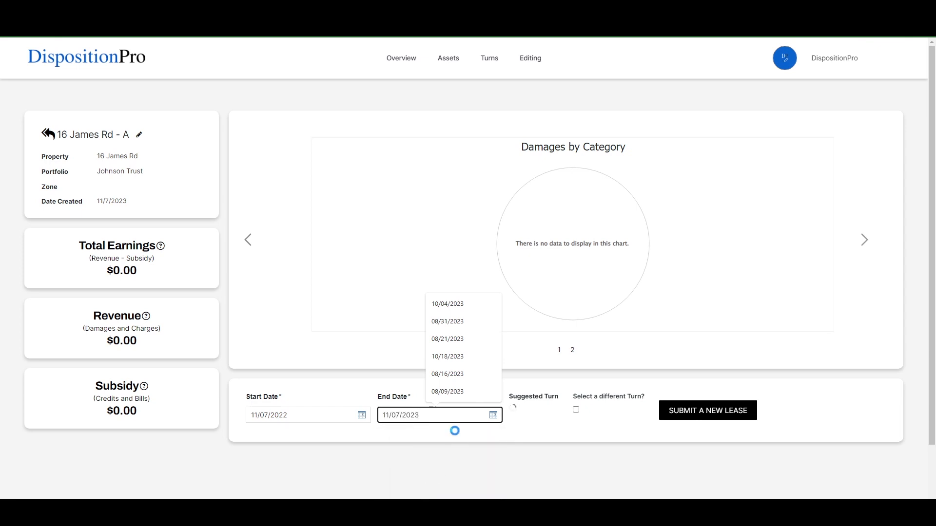
left_click(455, 435)
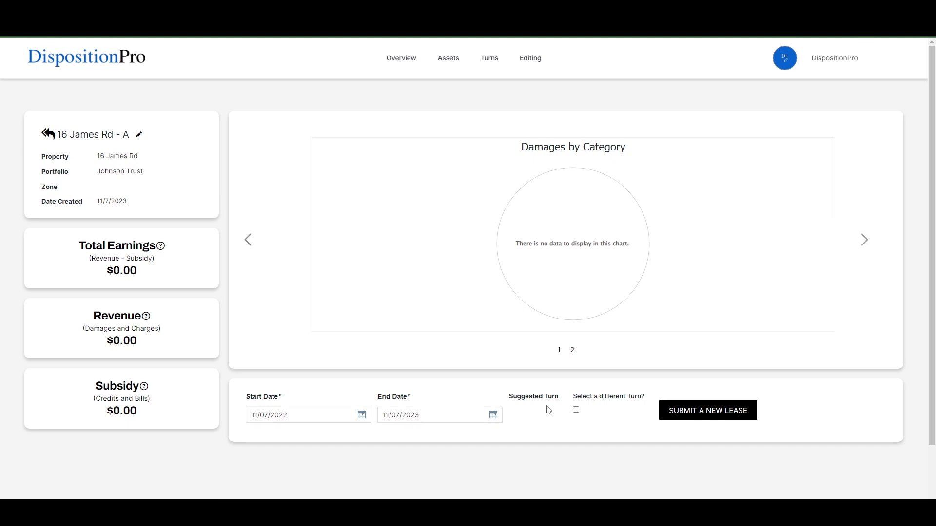
left_click(321, 420)
left_click(402, 415)
left_click(543, 424)
left_click(694, 412)
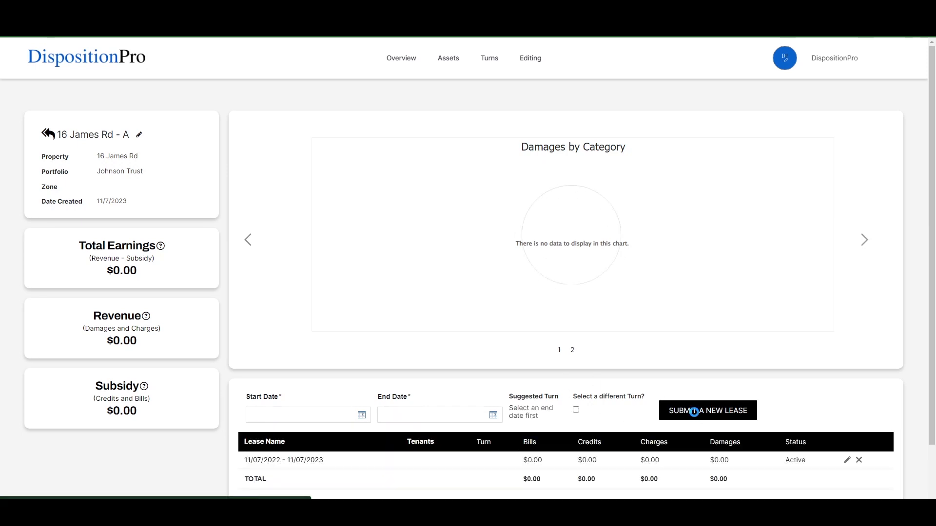
Open the 11/07/2022 - 11/07/2023 lease and review its security deposit letter from the logo down to the amount owed
scroll(663, 408, "down", 1)
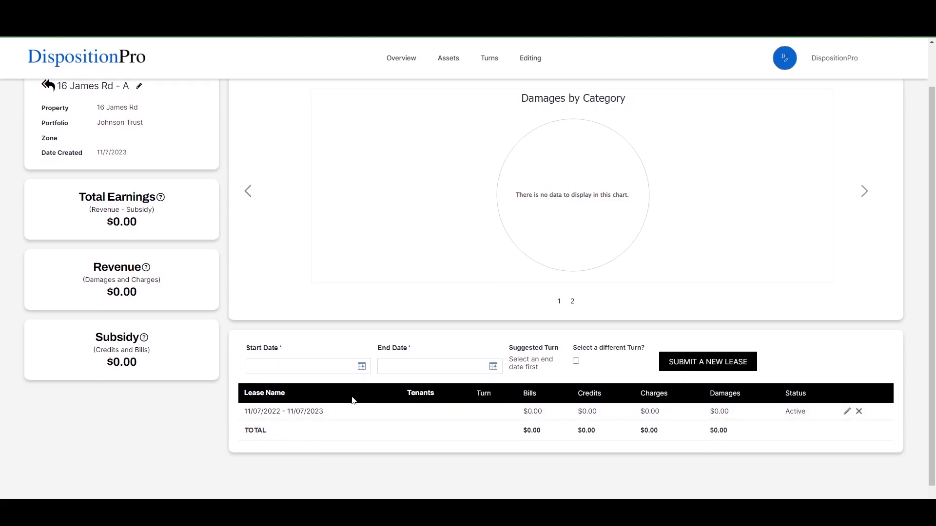
scroll(736, 445, "up", 1)
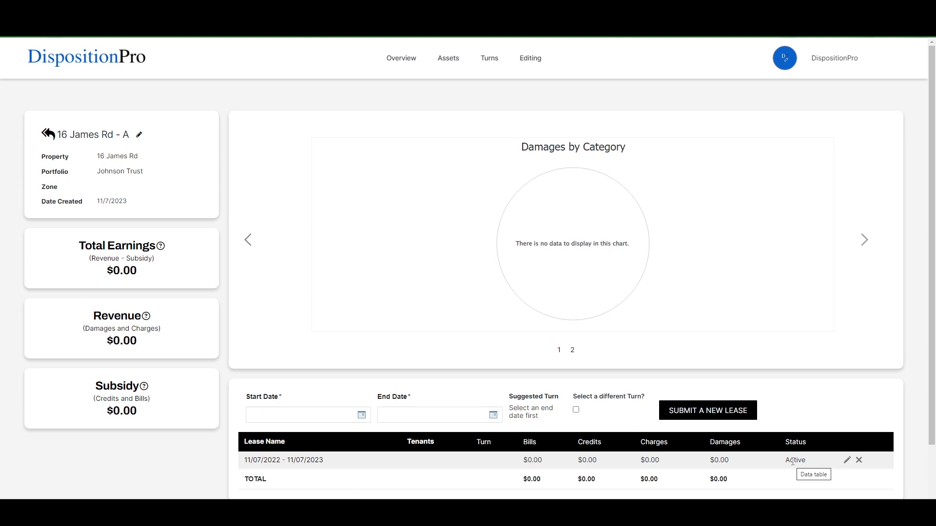
left_click(303, 464)
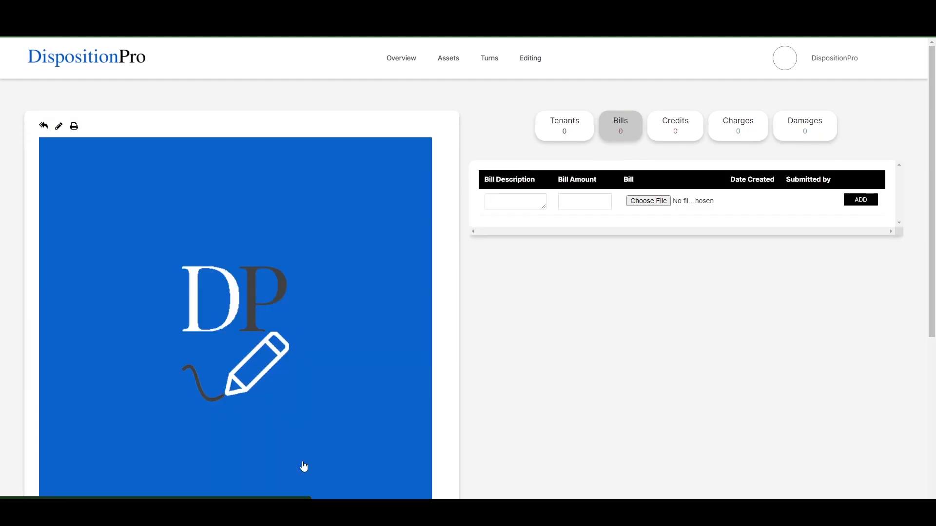
scroll(445, 294, "down", 5)
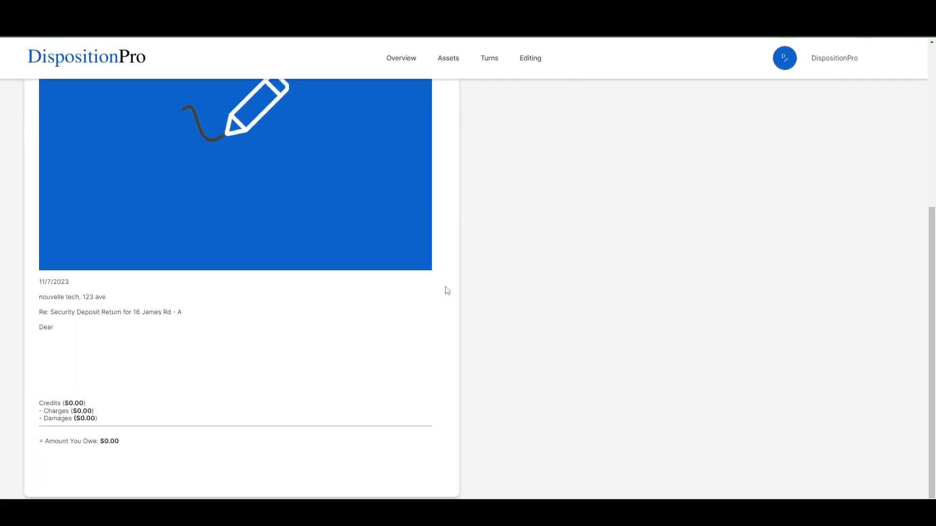
scroll(428, 358, "up", 5)
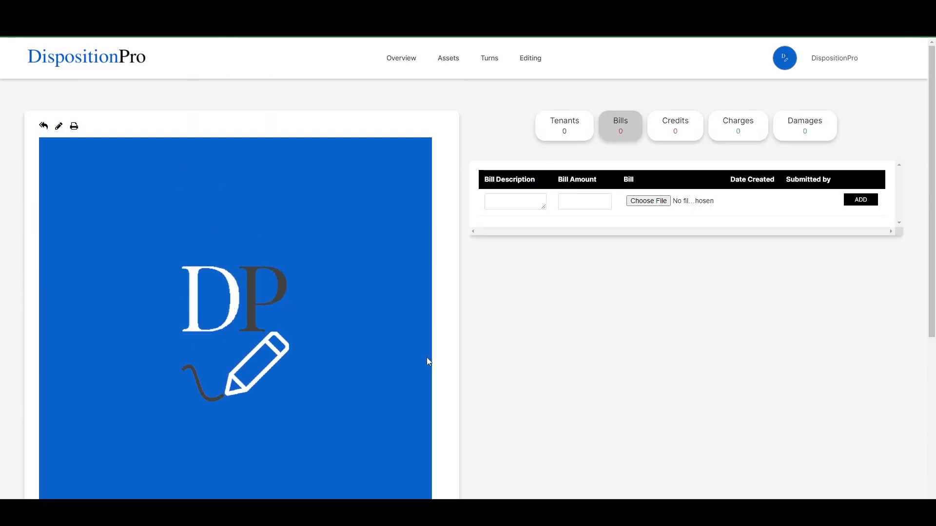
scroll(427, 358, "down", 5)
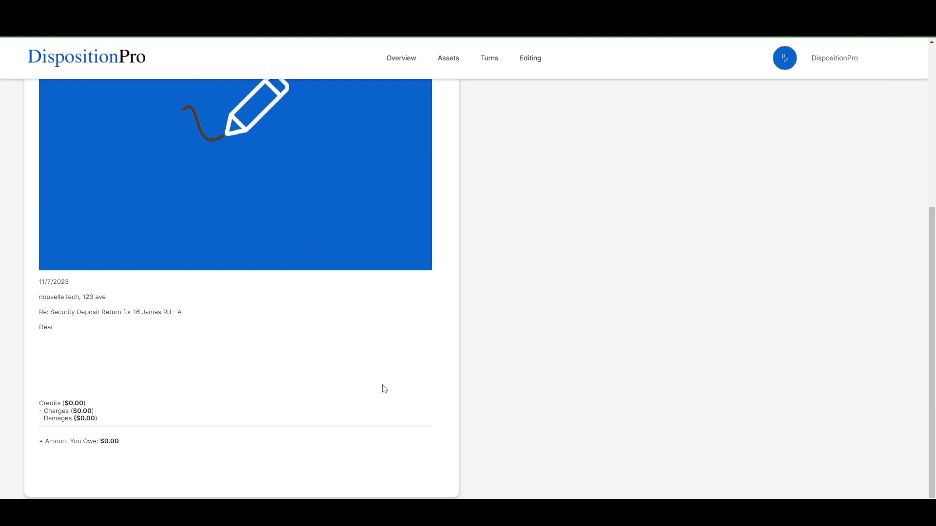
scroll(293, 388, "up", 4)
scroll(292, 388, "up", 1)
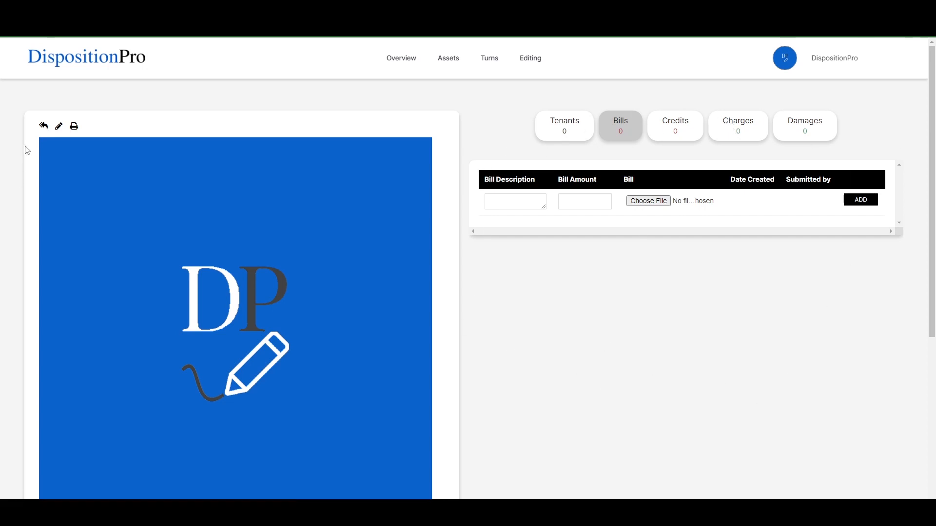
Open the lease letter information for editing and set the letter date to 11/23/2023
left_click(59, 127)
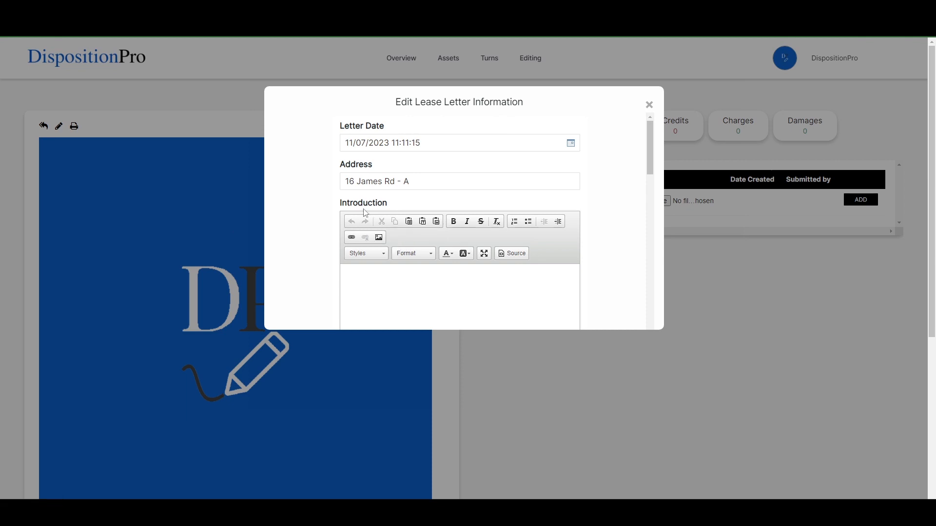
scroll(184, 281, "down", 5)
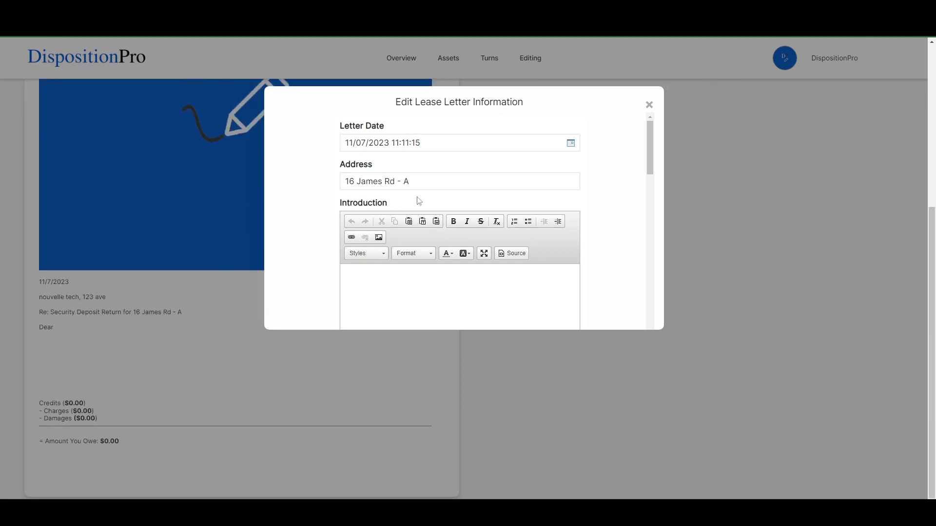
left_click(377, 145)
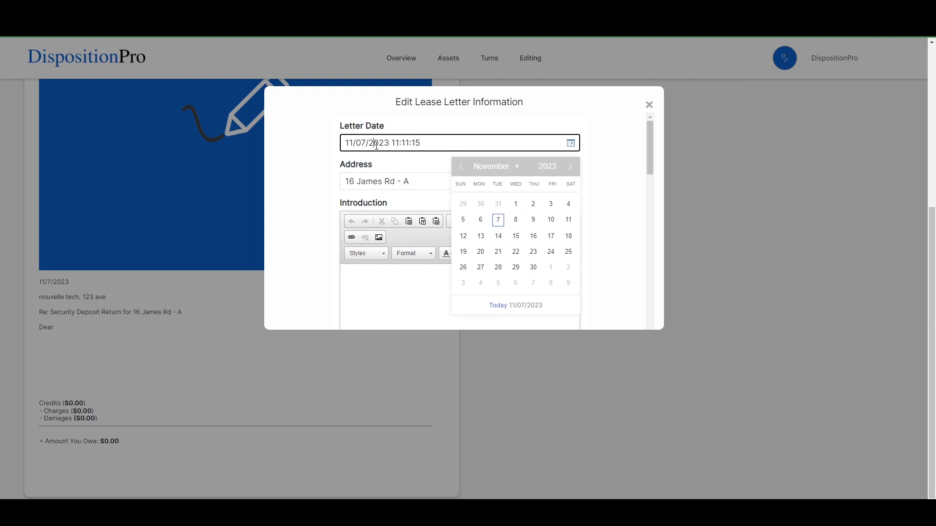
left_click(534, 267)
scroll(385, 149, "down", 3)
scroll(384, 148, "down", 4)
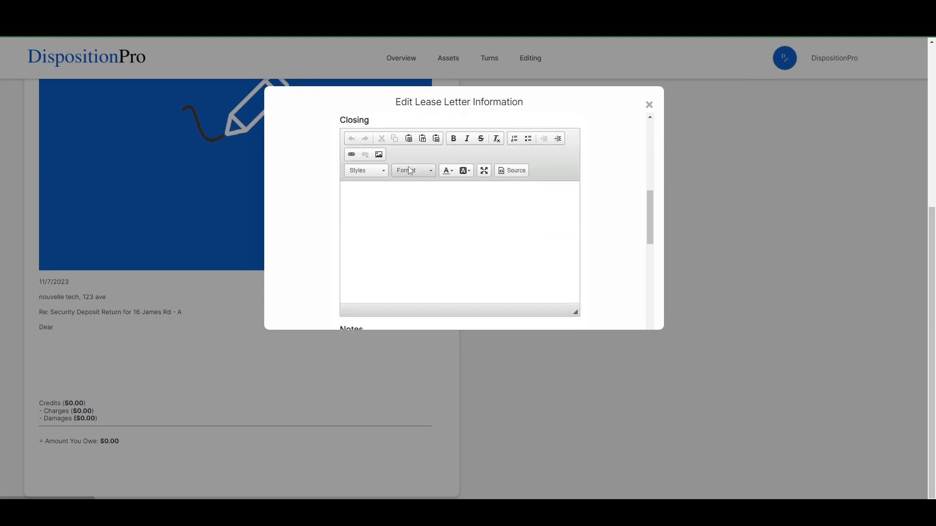
scroll(435, 184, "up", 10)
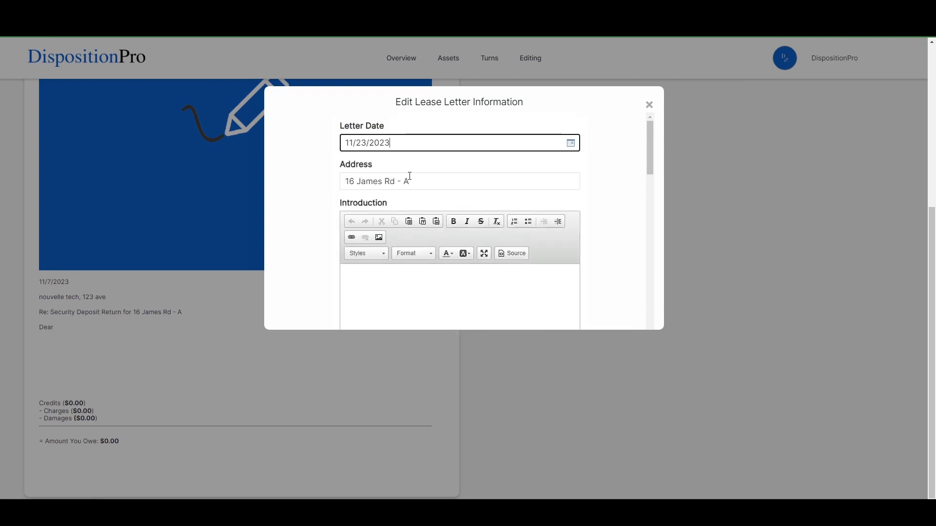
Enter "Left mattress please come collect" as the lease letter's notes
left_click(415, 182)
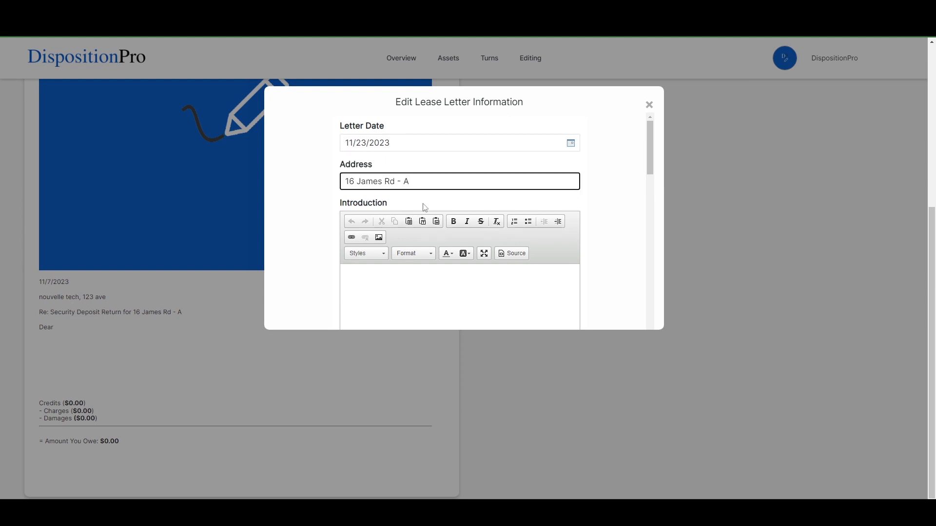
scroll(427, 170, "down", 2)
left_click(384, 187)
scroll(402, 181, "down", 10)
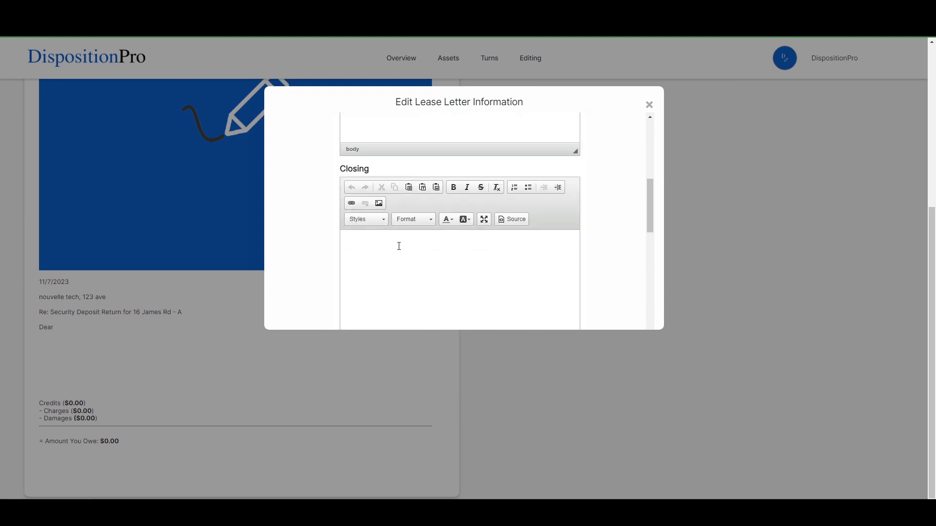
scroll(416, 205, "up", 2)
left_click(406, 282)
type("Left matress pleas")
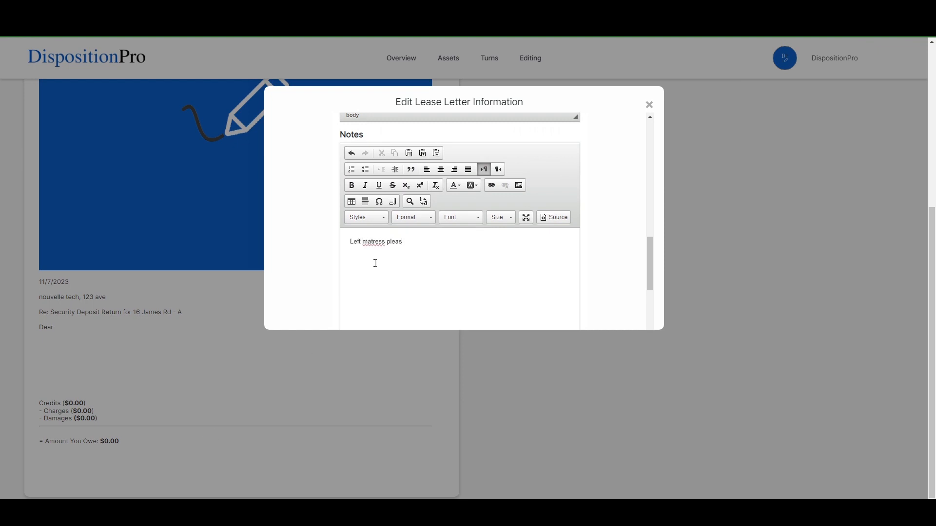
type("e come collect")
left_click(372, 242)
type("t")
scroll(431, 230, "down", 2)
scroll(428, 217, "up", 2)
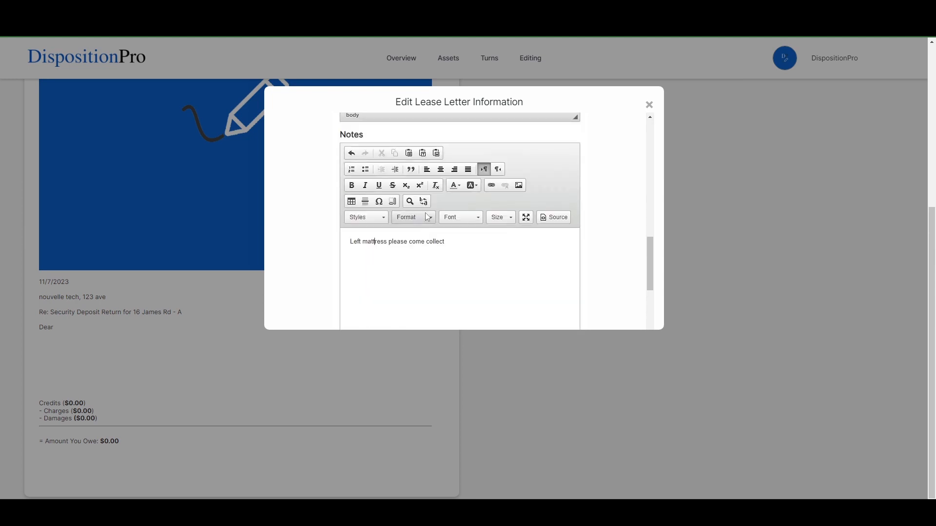
Set the logo width and height to 50, update the lease letter, and check the note in the preview
scroll(408, 258, "up", 5)
scroll(430, 246, "down", 3)
scroll(436, 247, "down", 5)
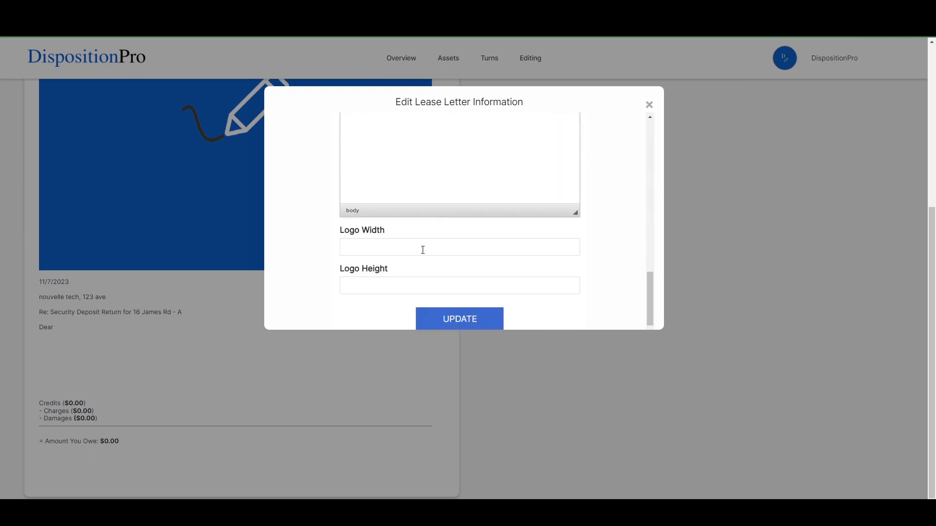
left_click(423, 250)
type("50")
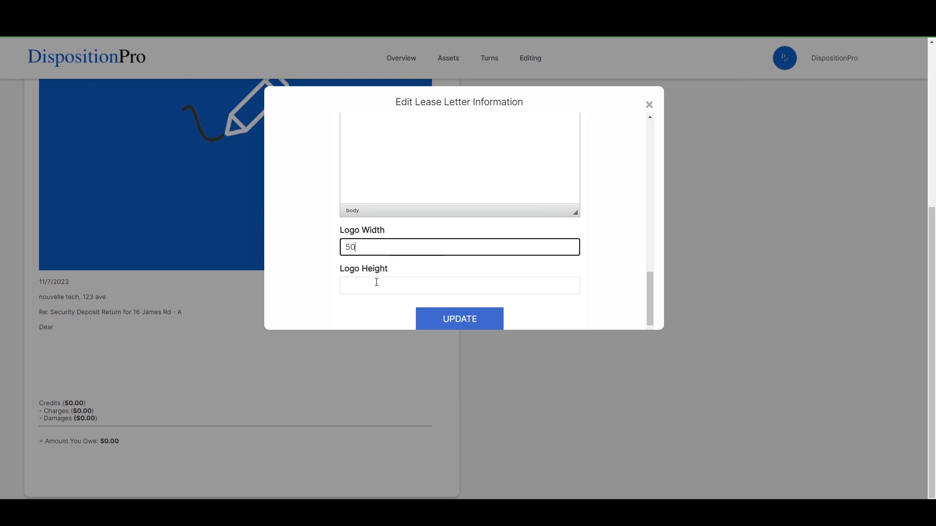
left_click(376, 285)
type("50")
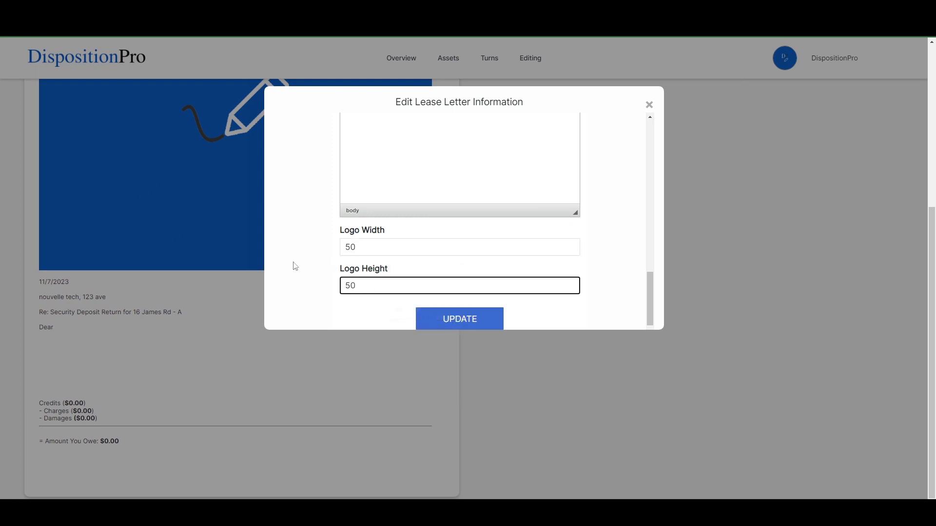
scroll(293, 265, "down", 1)
left_click(445, 318)
left_click(448, 315)
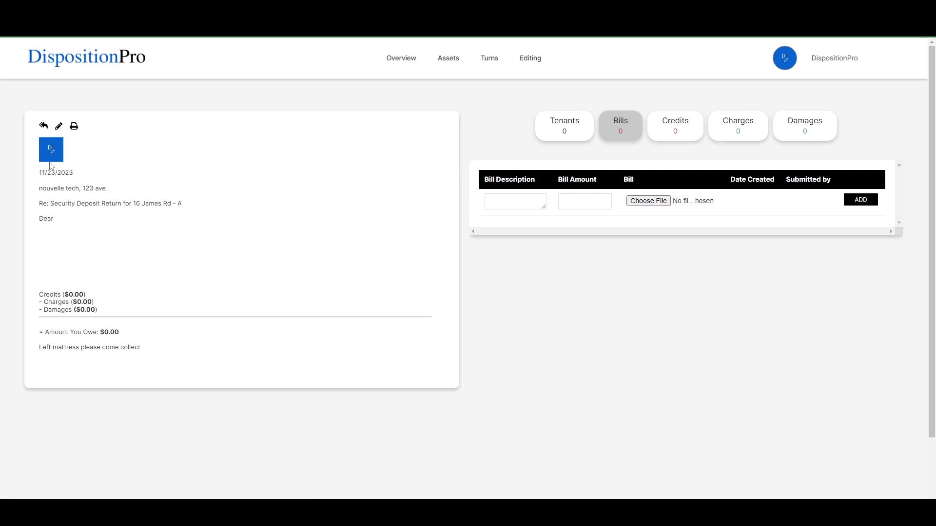
scroll(120, 237, "down", 1)
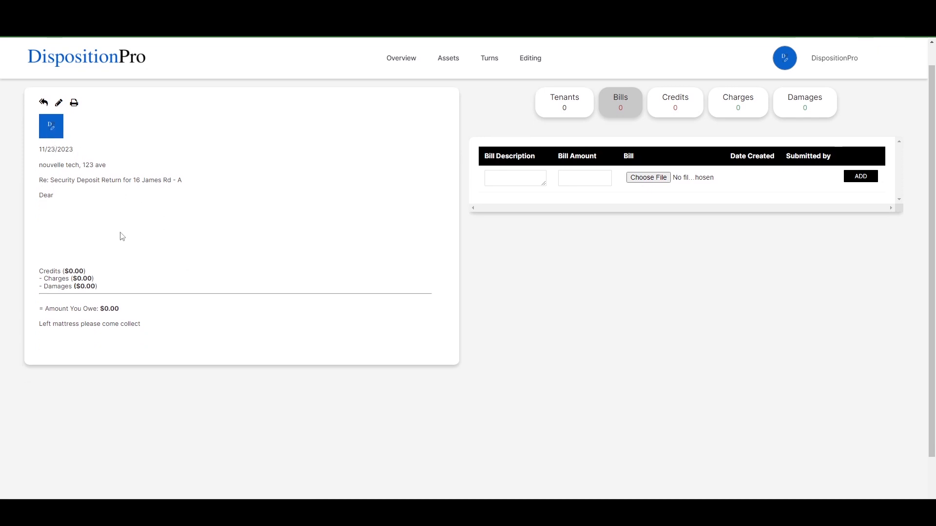
scroll(163, 309, "up", 1)
left_click_drag(152, 355, 38, 347)
left_click(63, 353)
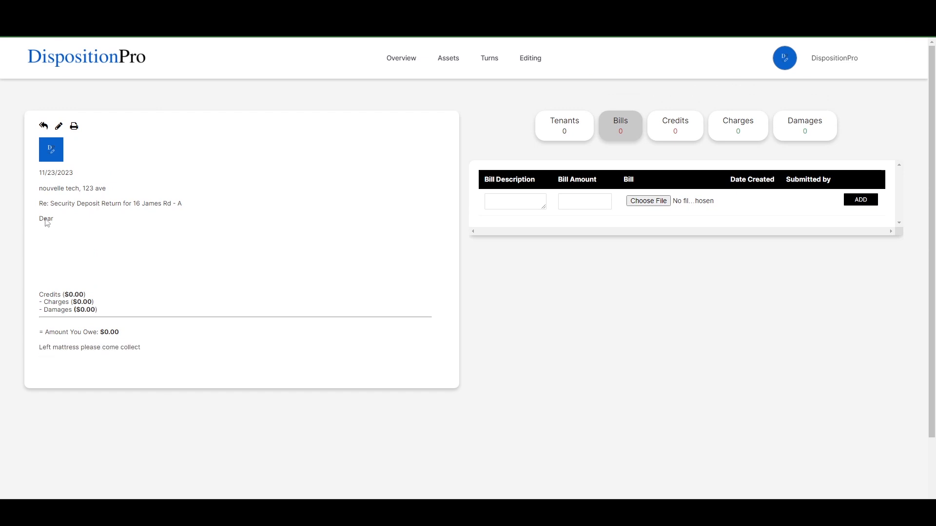
Reopen the lease letter information and enter "Introduction" as the introduction text
left_click(58, 126)
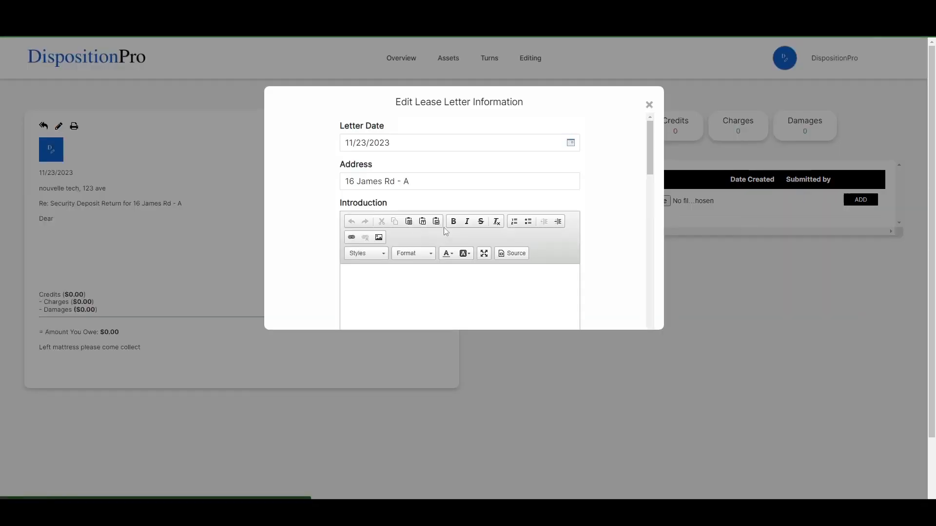
scroll(436, 209, "down", 3)
left_click(433, 194)
type("introduction")
Enter "Closing" as the letter's closing text and update the lease letter
scroll(434, 194, "down", 2)
scroll(438, 193, "down", 2)
scroll(439, 273, "up", 3)
scroll(434, 278, "down", 1)
left_click(424, 264)
type("Closing")
scroll(455, 259, "down", 1)
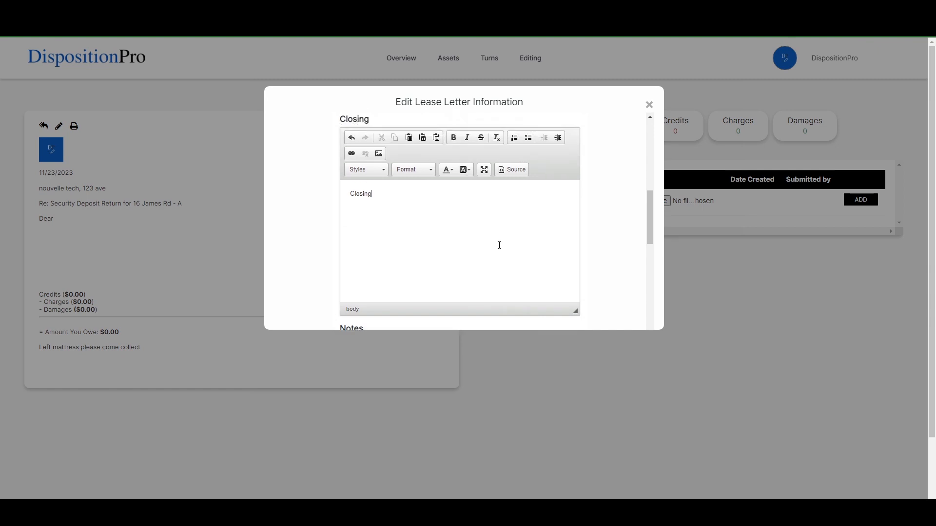
scroll(499, 245, "down", 5)
left_click(478, 308)
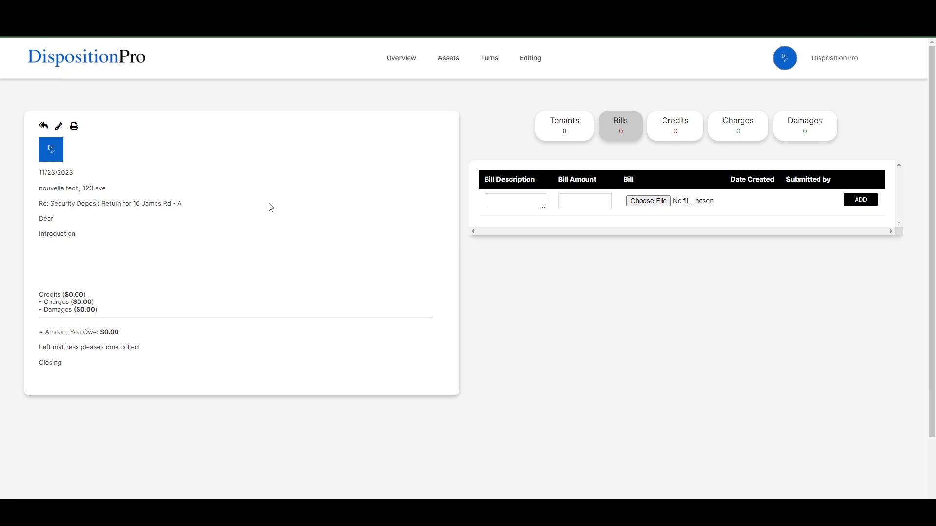
Add a tenant to the lease by entering the tenant's first and last name
left_click(561, 129)
left_click(563, 194)
type("John")
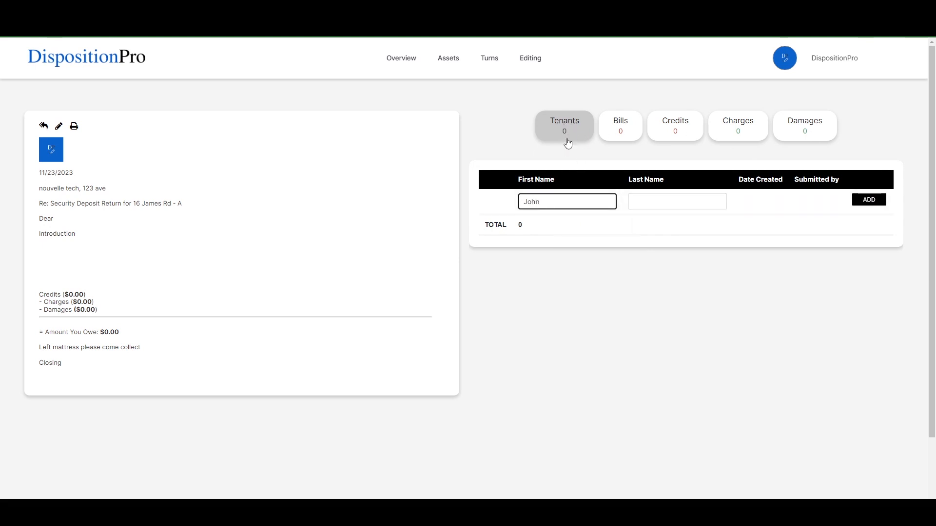
left_click(654, 205)
type("Thoms")
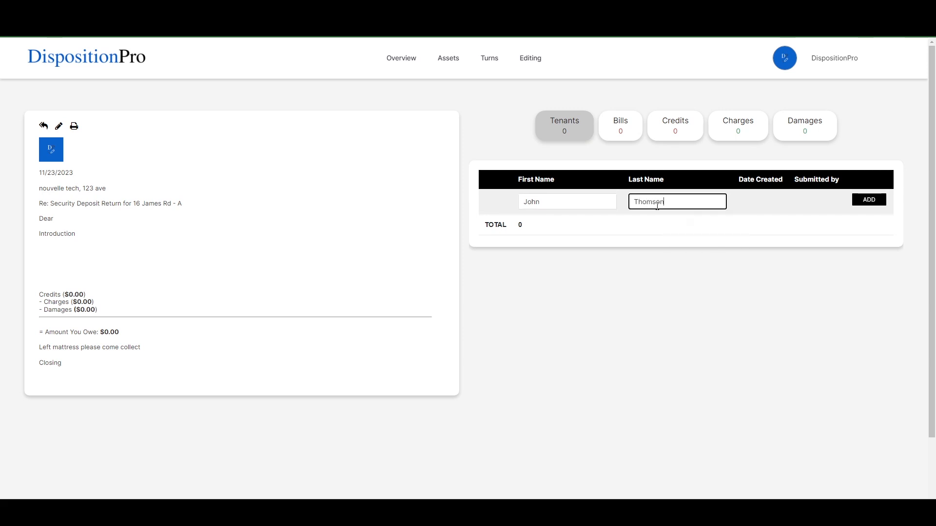
type("on")
key("Return")
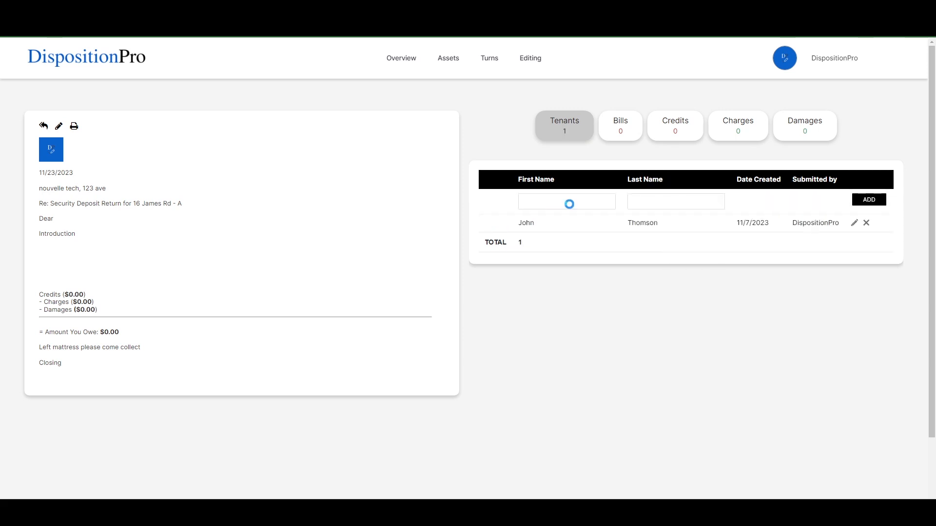
Add a second tenant to the lease by entering the tenant's first and last name
left_click(571, 203)
type("Samantha")
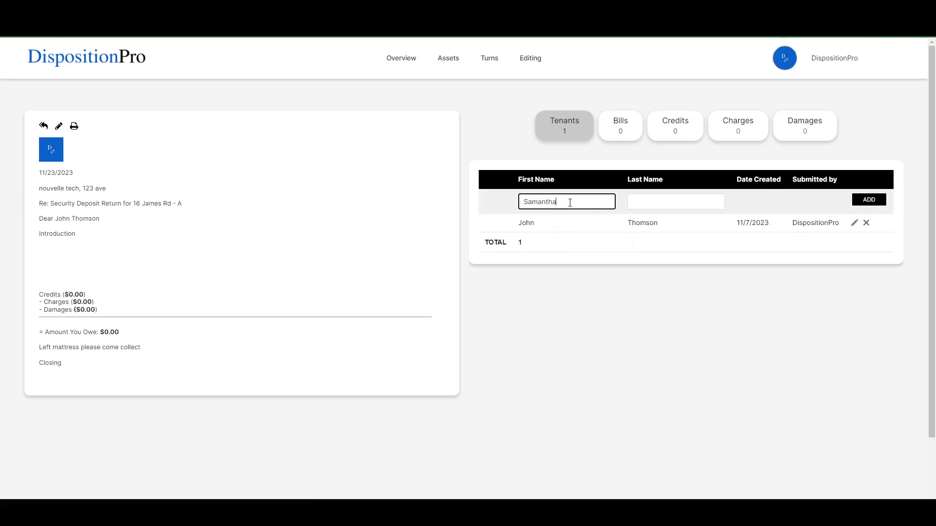
key("Tab")
type("Reels")
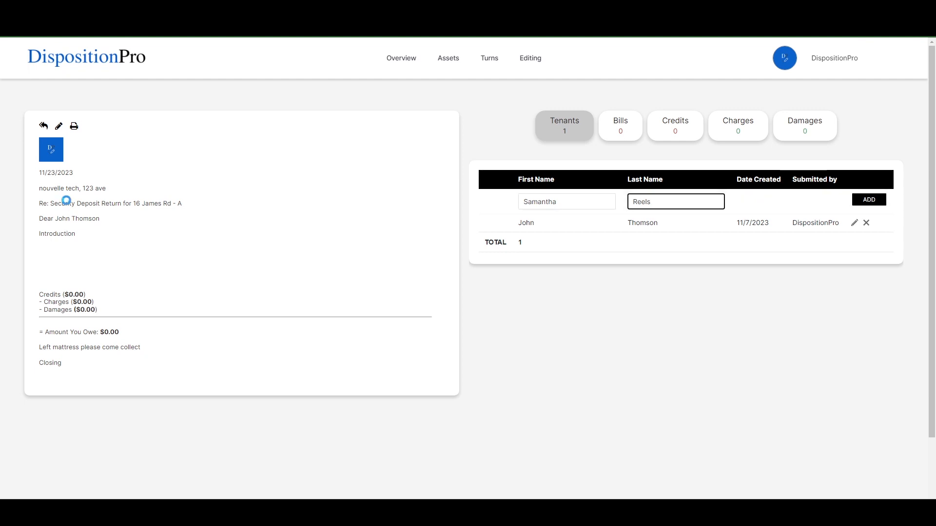
key("Return")
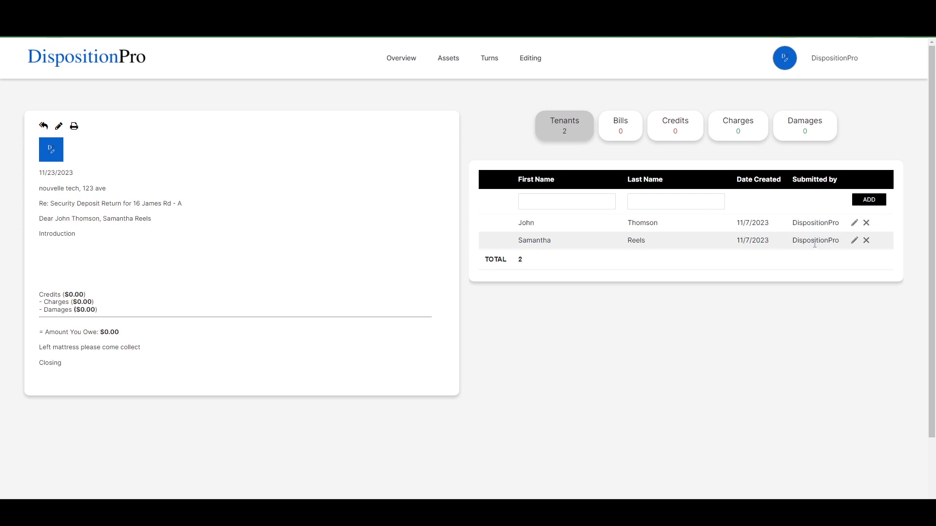
Look through the lease's Bills, Credits, Damages and Charges sections and return to Tenants
left_click(618, 126)
left_click(681, 134)
left_click(804, 128)
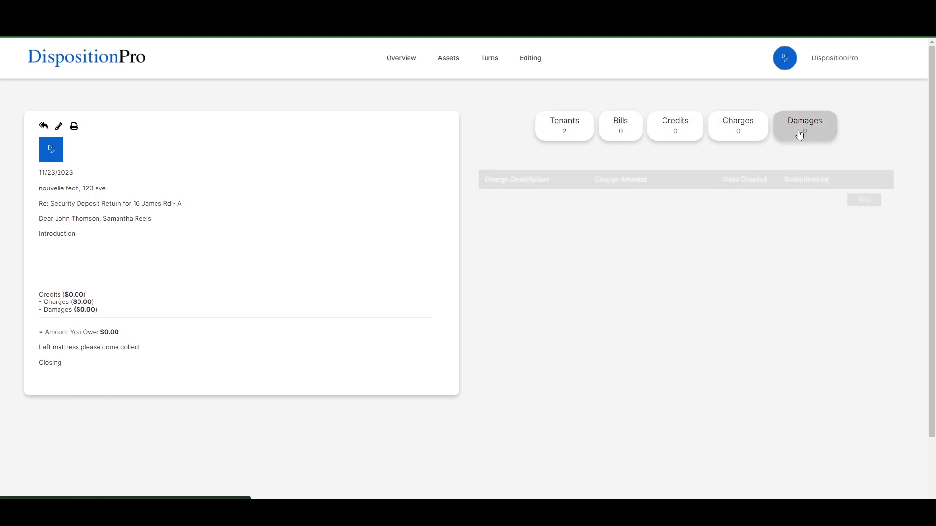
left_click(738, 128)
left_click(671, 136)
left_click(620, 127)
left_click(560, 125)
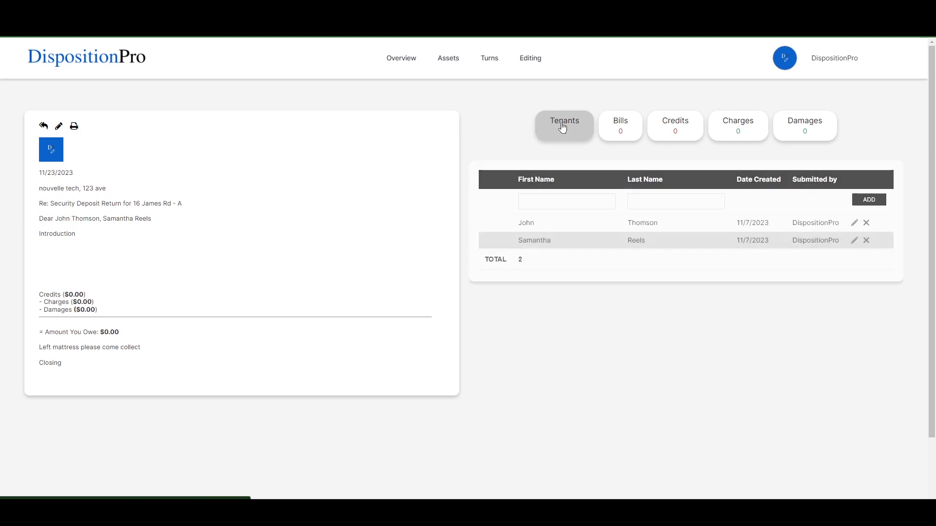
Add a bill to the lease with the description "Paint" and an amount of 300
left_click(634, 138)
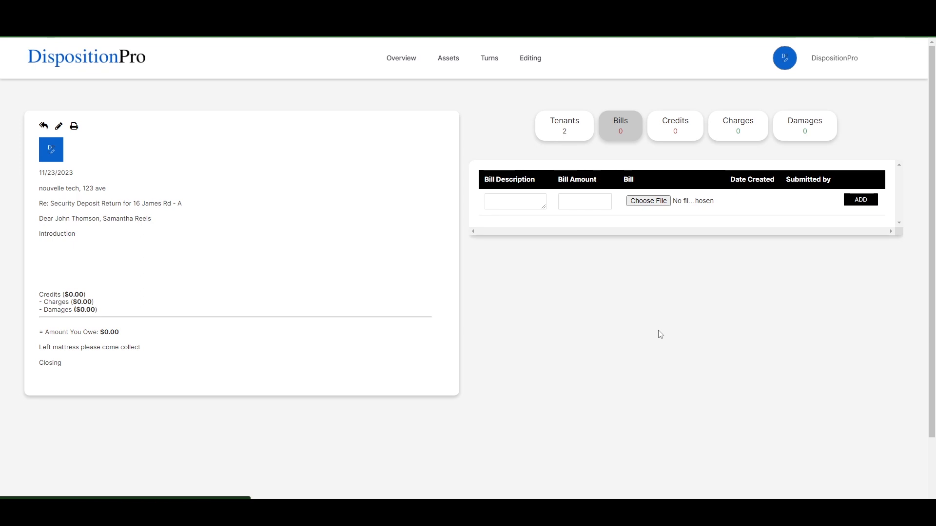
left_click(520, 199)
type("Paint")
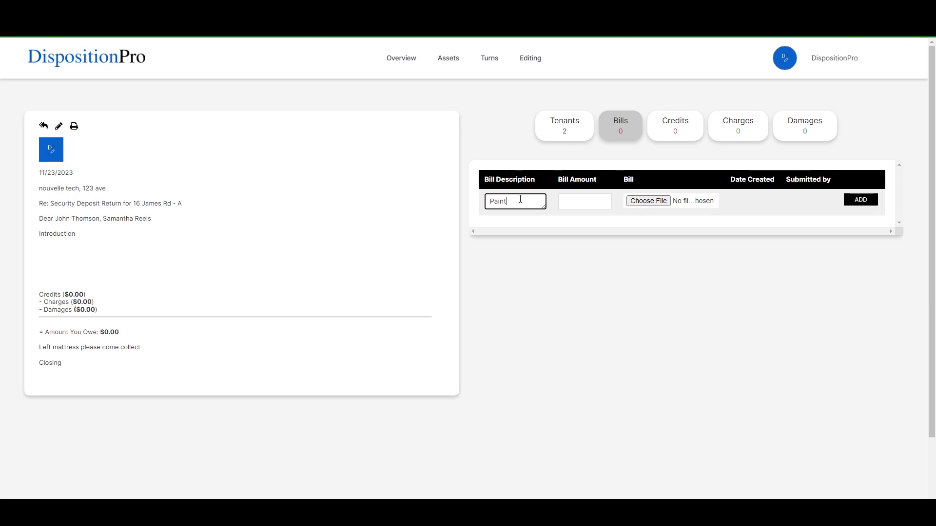
key("Tab")
type("300")
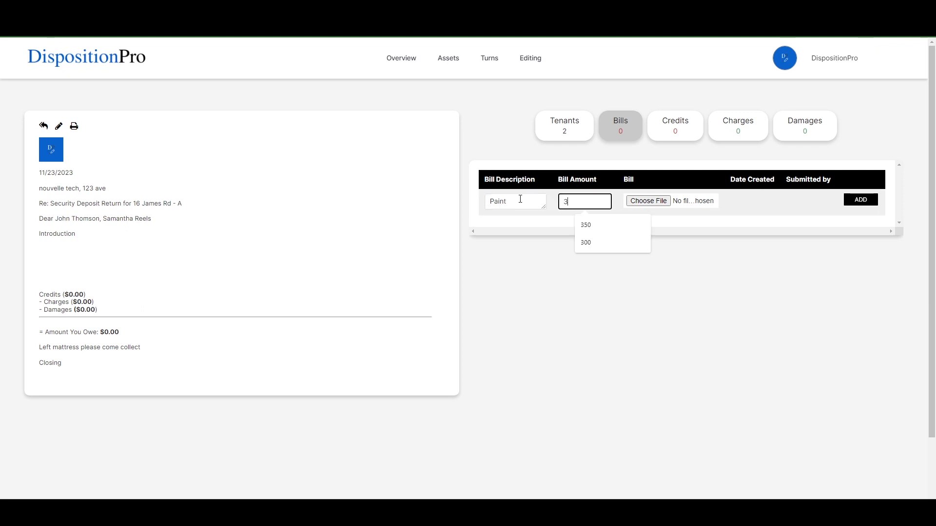
left_click(864, 206)
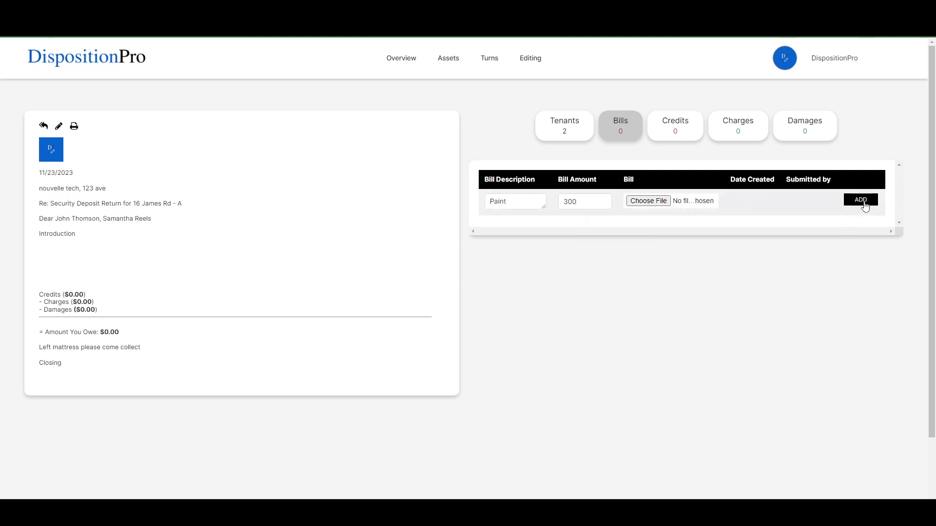
Add a second bill to the lease with the description "Cleaning" and an amount of 150
left_click(501, 204)
type("Cleaning")
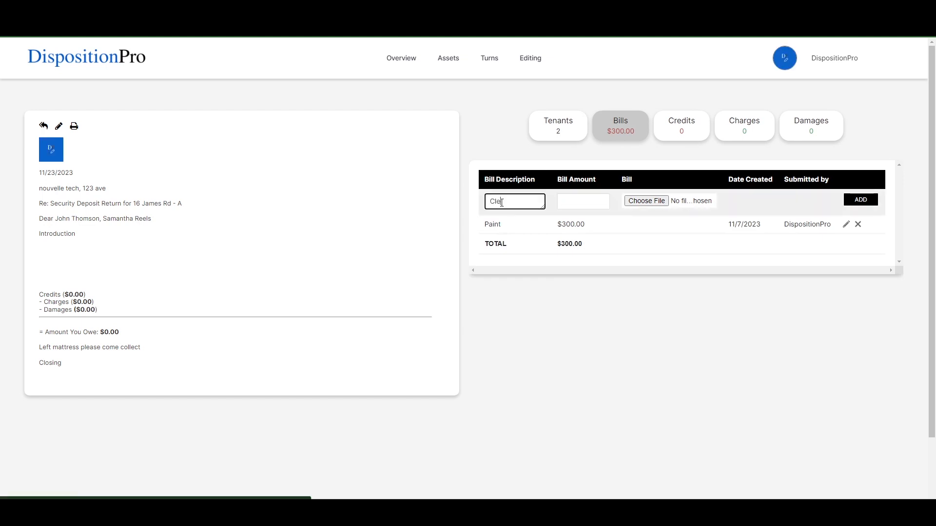
key("Tab")
type("150")
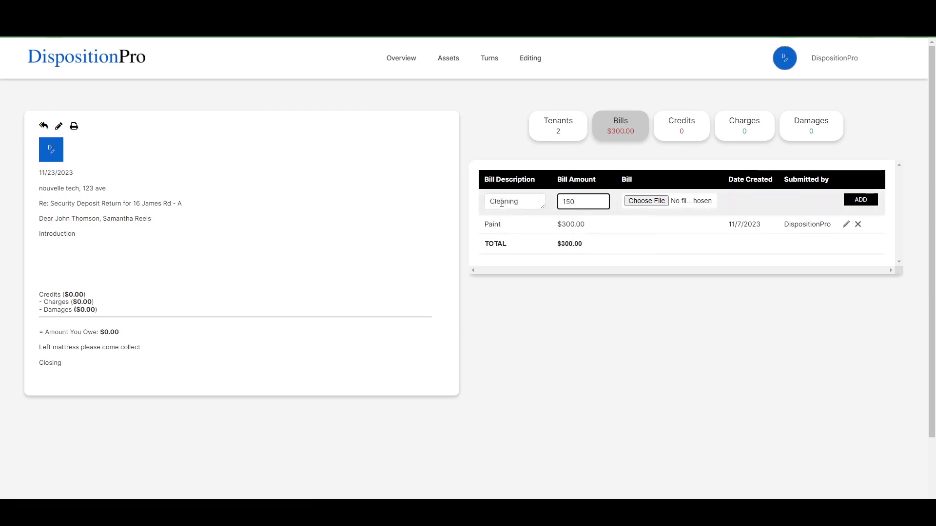
left_click(861, 201)
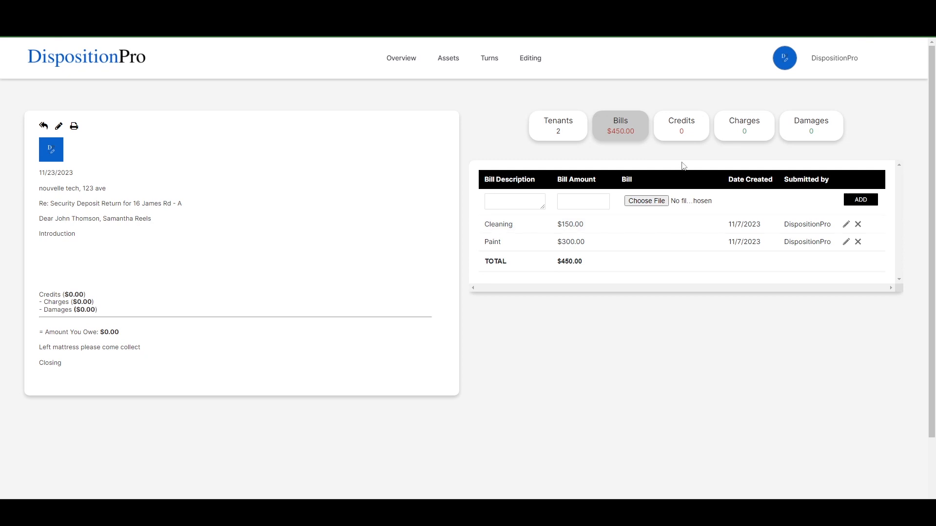
Compare the lease's Credits section with Bills, and its Charges section with Damages
left_click(677, 140)
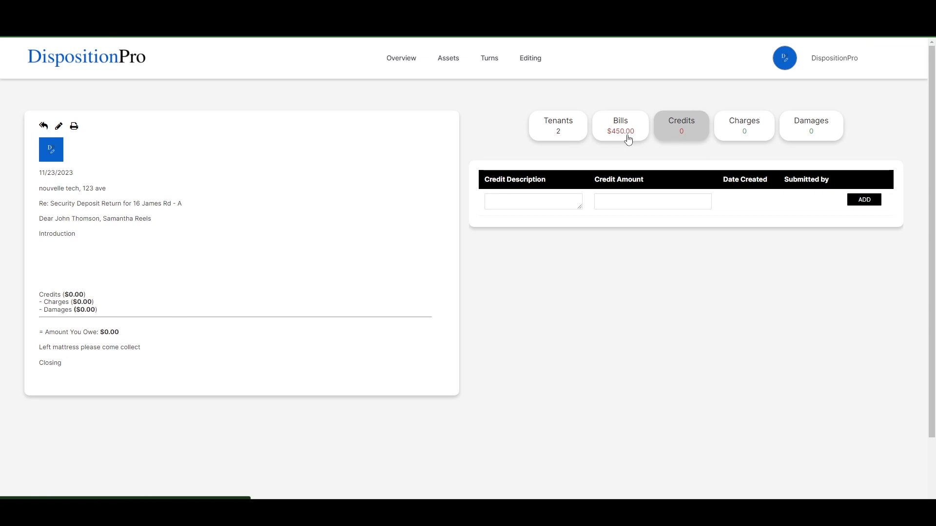
left_click(628, 139)
left_click(669, 137)
left_click(628, 138)
left_click(671, 136)
left_click(618, 134)
left_click(681, 136)
left_click(755, 132)
left_click(800, 136)
left_click(767, 136)
left_click(828, 138)
left_click(766, 137)
left_click(820, 141)
left_click(755, 134)
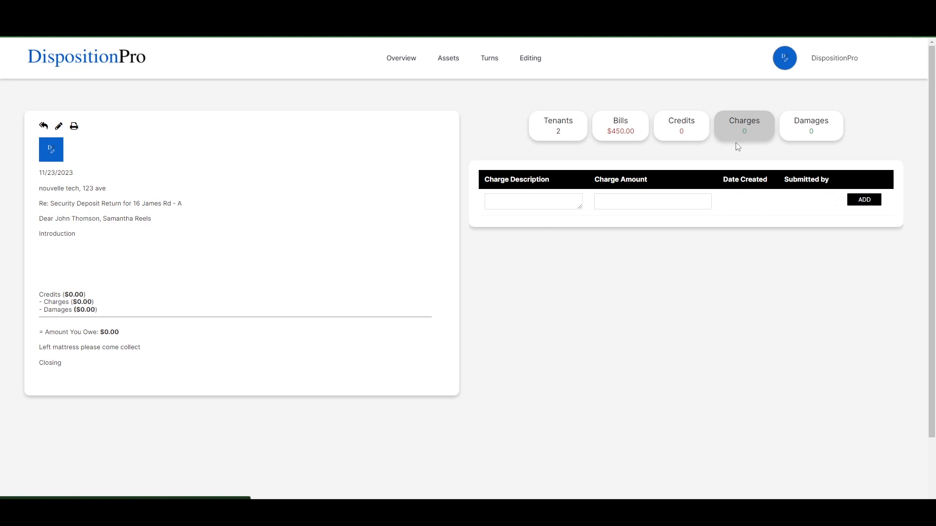
Add a credit to the lease with the description "Security Deposit" and an amount of 1500
left_click(696, 132)
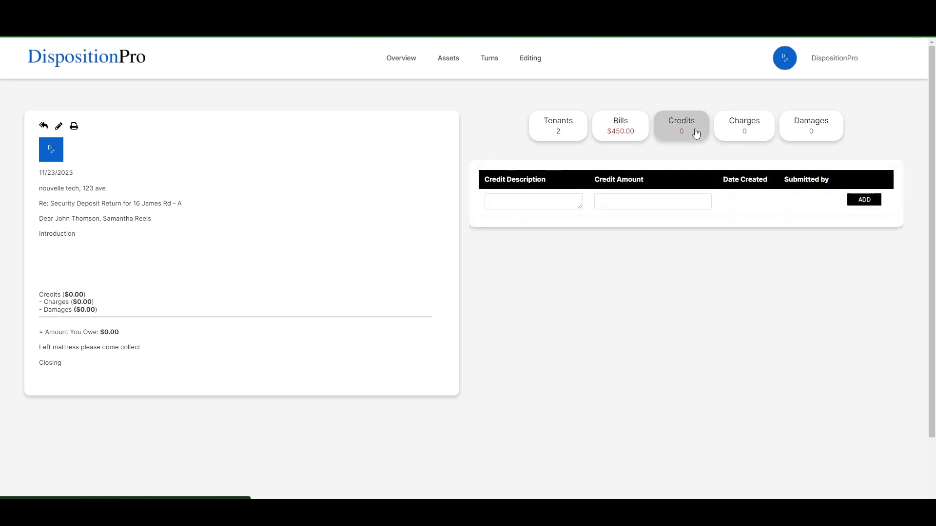
left_click(568, 206)
type("Secu")
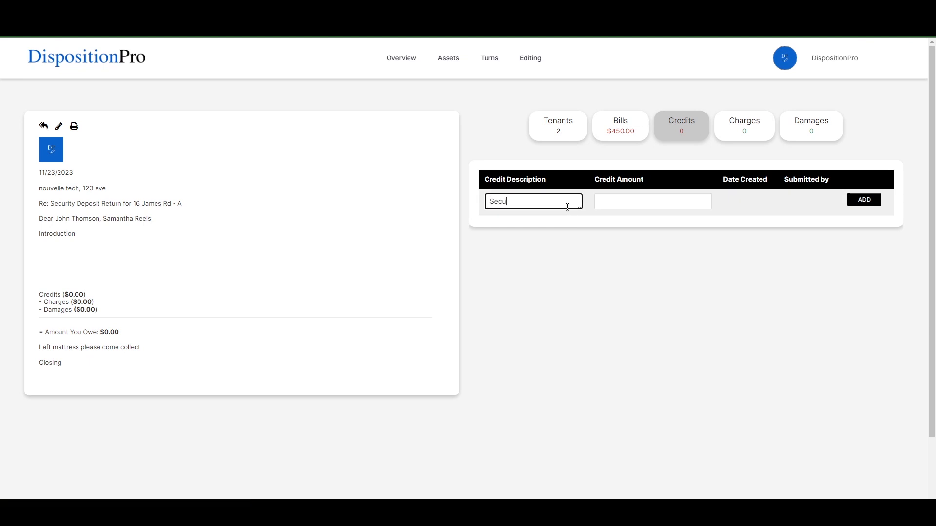
type("rity Deposit")
key("Tab")
type("1500")
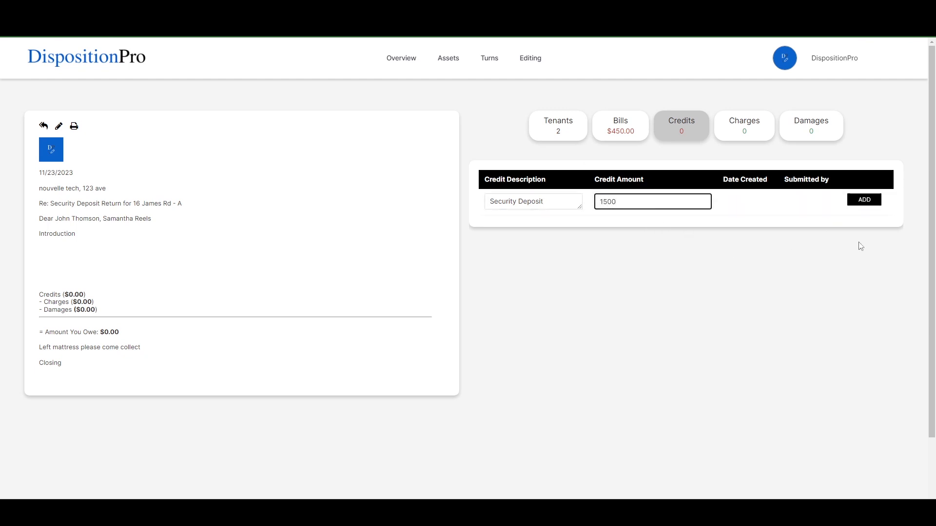
left_click(863, 201)
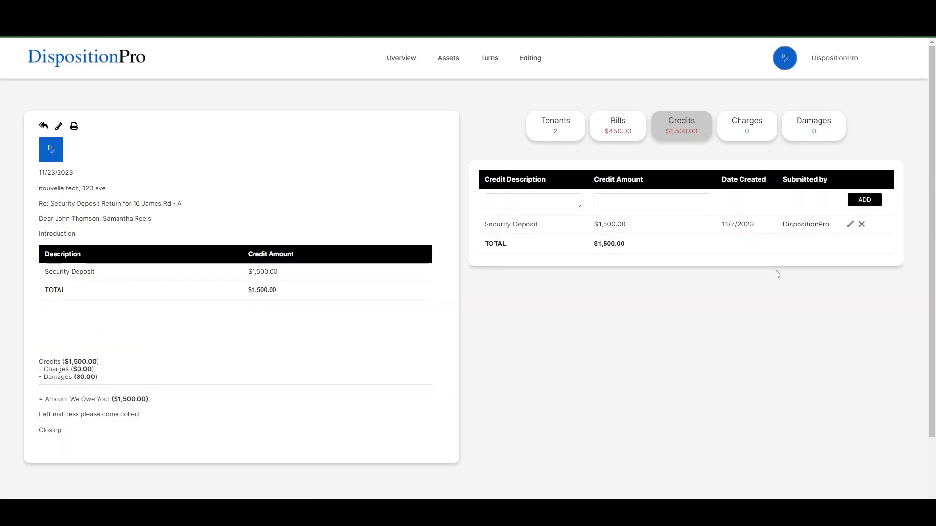
Review the entries in the lease's Tenants, Bills, Credits, Charges and Damages sections
left_click(554, 124)
left_click(620, 130)
left_click(692, 133)
left_click(754, 136)
left_click(825, 142)
left_click(683, 128)
left_click(619, 127)
left_click(675, 132)
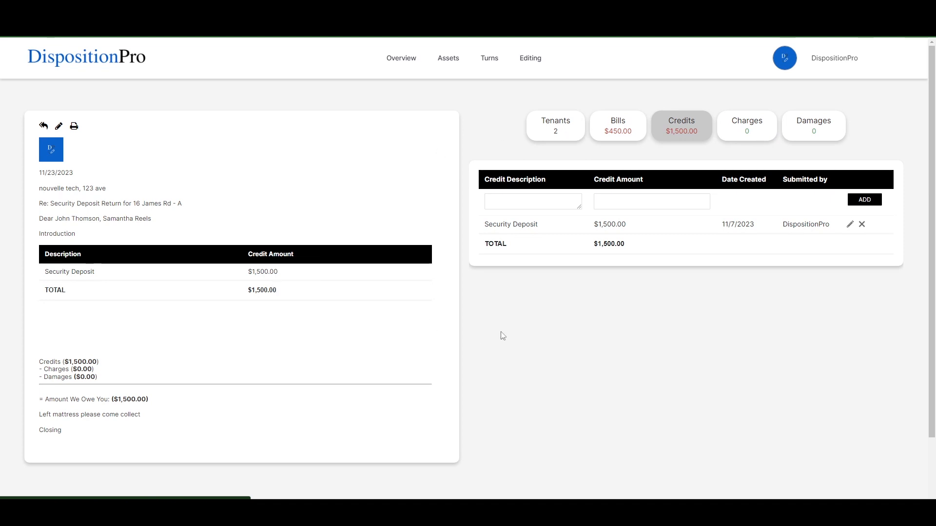
Add a charge described as "Utility Bills" with an amount of 100 and check it in the letter preview
left_click(758, 136)
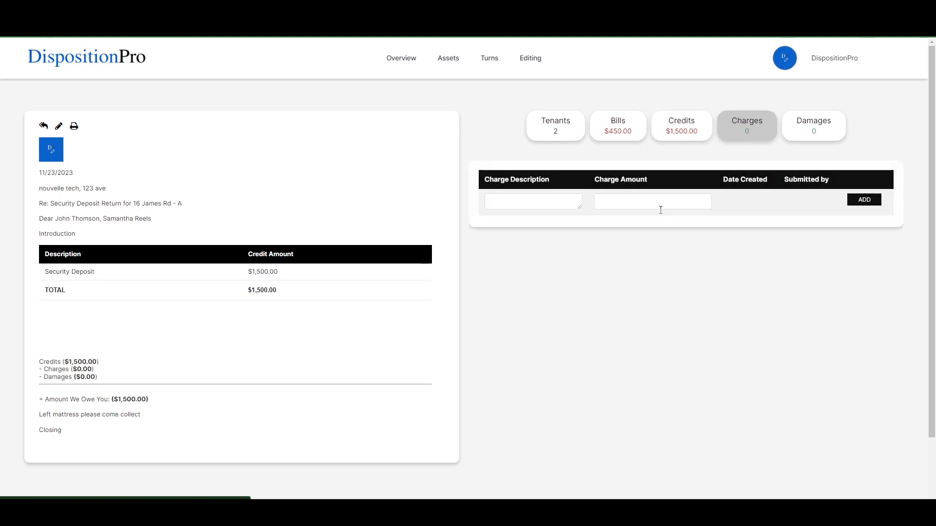
left_click(548, 199)
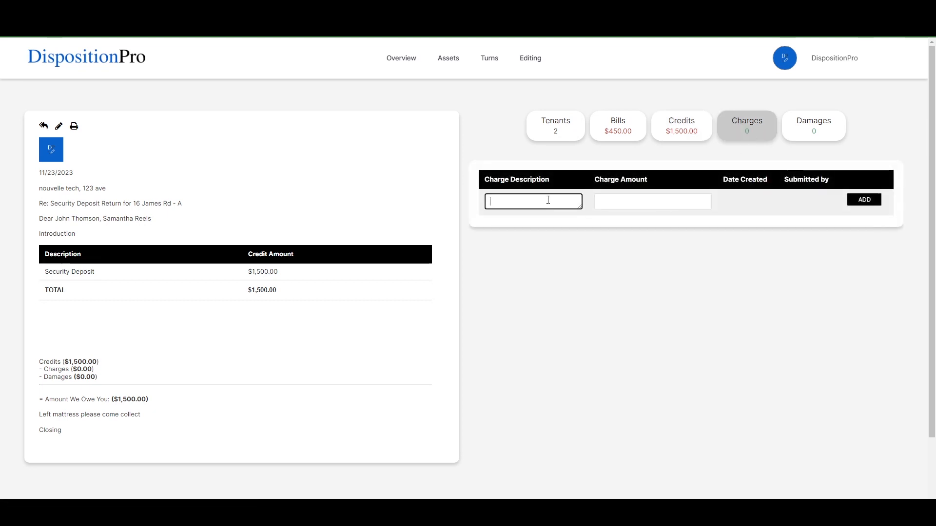
type("tility Bills")
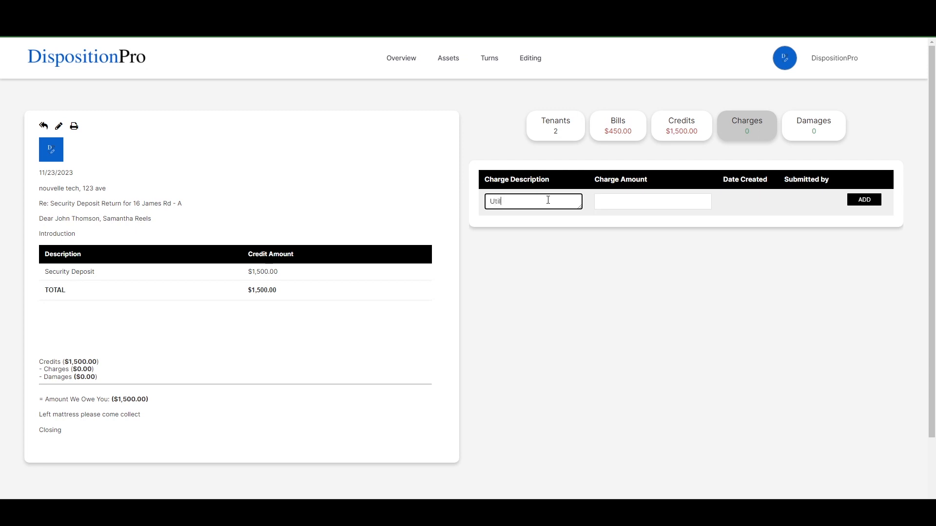
key("Tab")
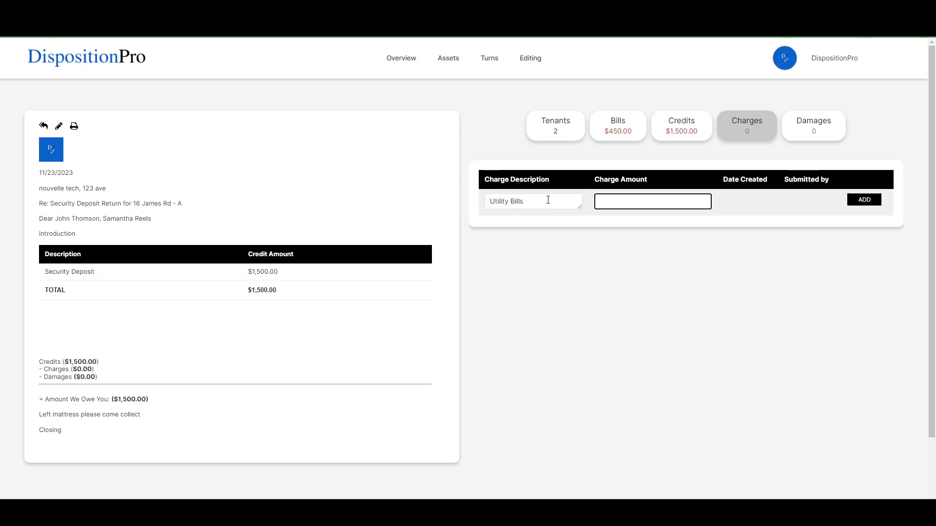
type("100")
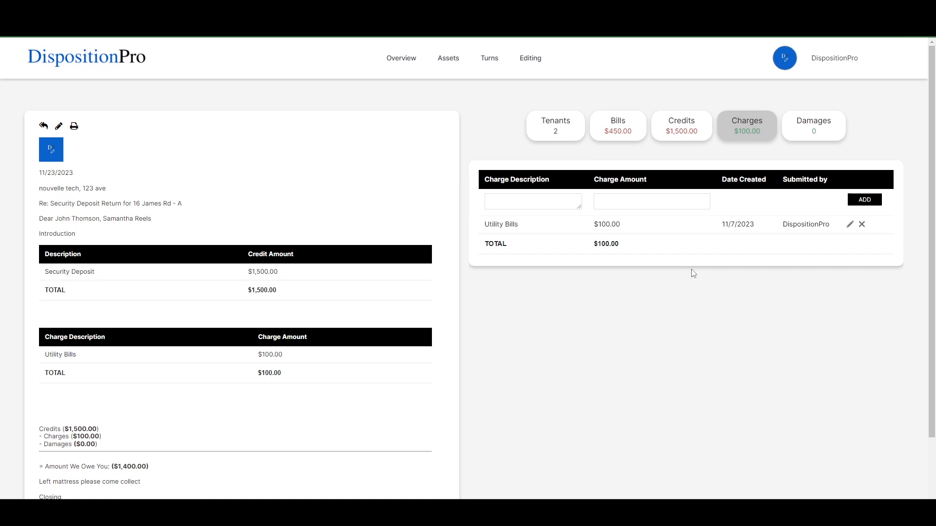
scroll(73, 290, "down", 1)
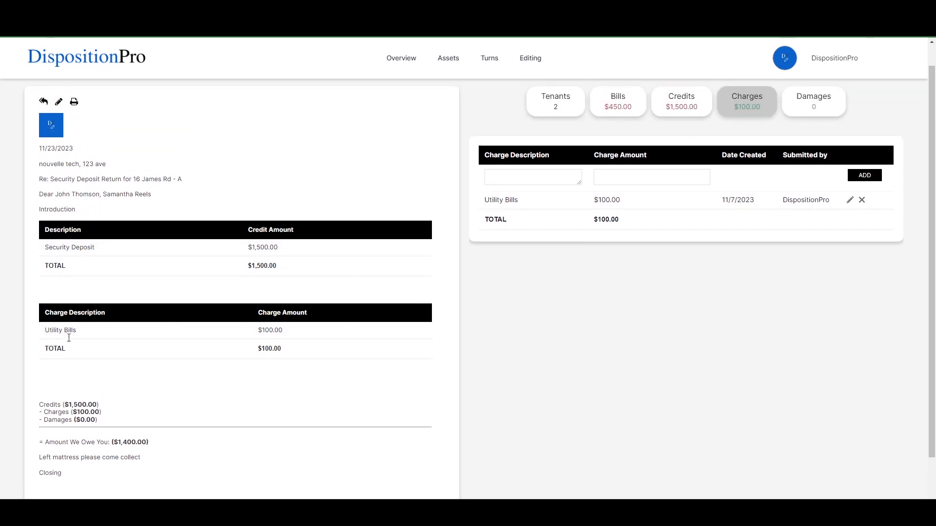
scroll(240, 357, "up", 1)
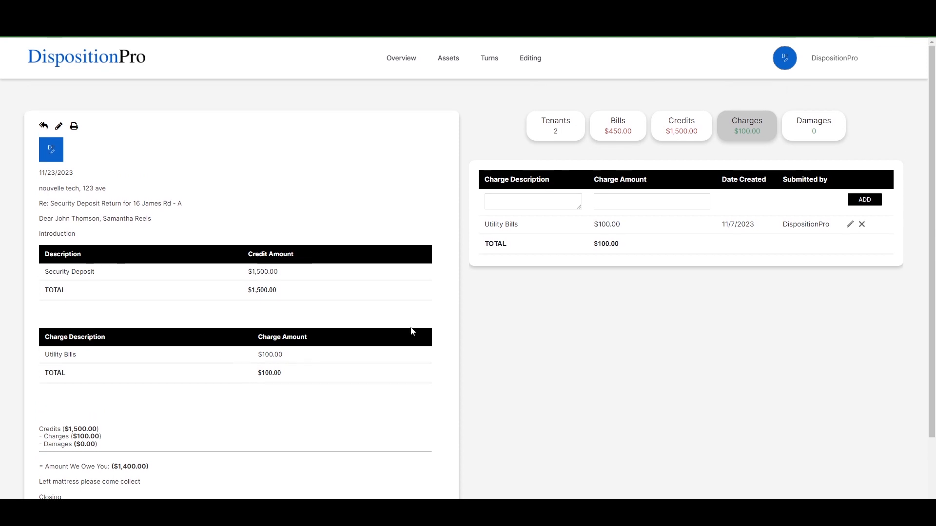
Start a new damage entry for the lease with location Bedroom 1 and condition Paint
left_click(813, 126)
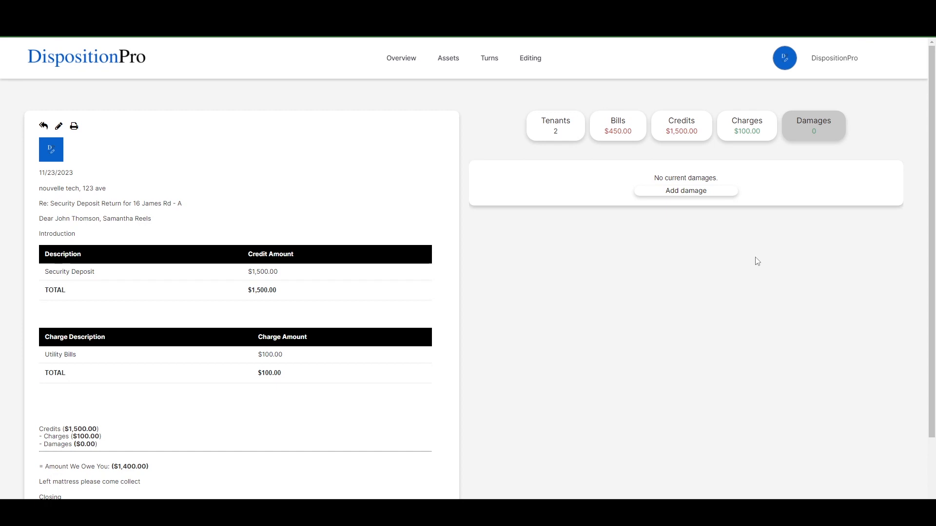
left_click(709, 194)
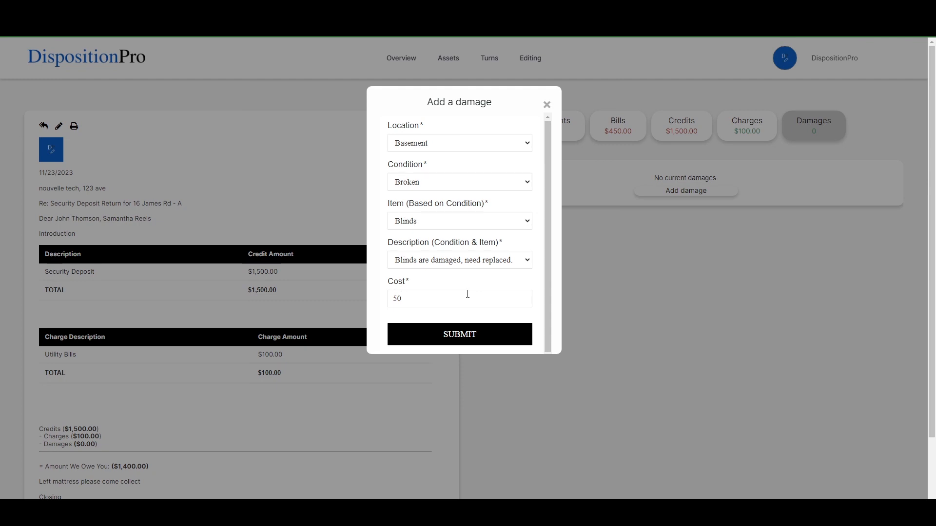
left_click(450, 146)
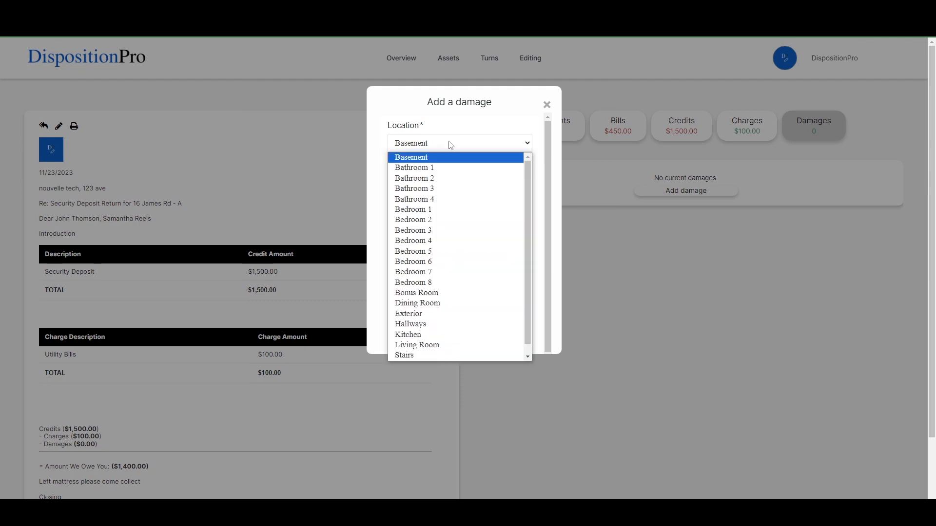
left_click(438, 209)
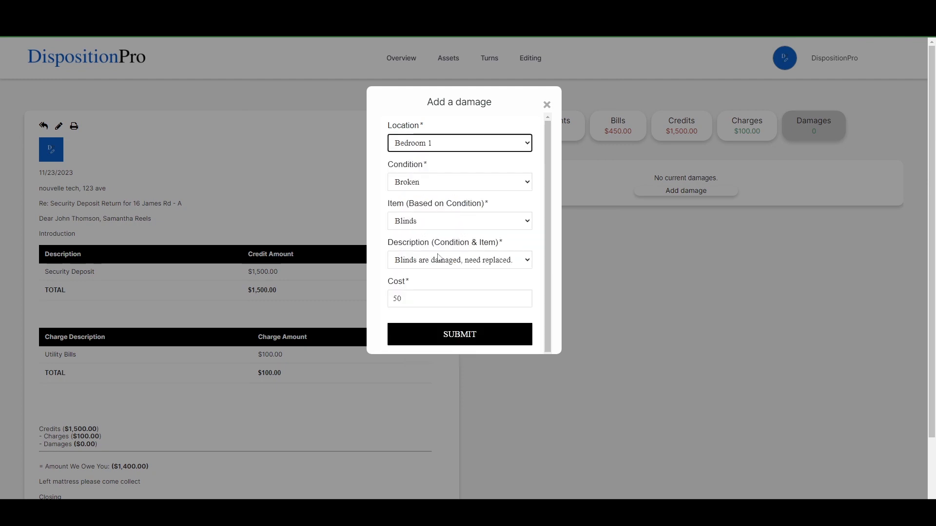
left_click(426, 188)
left_click(415, 242)
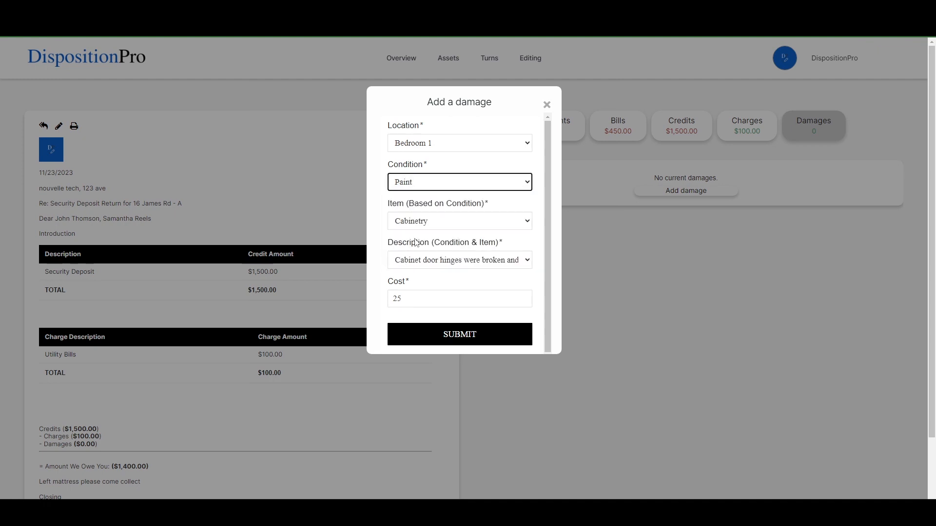
Finish the Bedroom 1 paint damage with item Walls and the description about scuffs and stains that needed repainted, and submit it
left_click(416, 221)
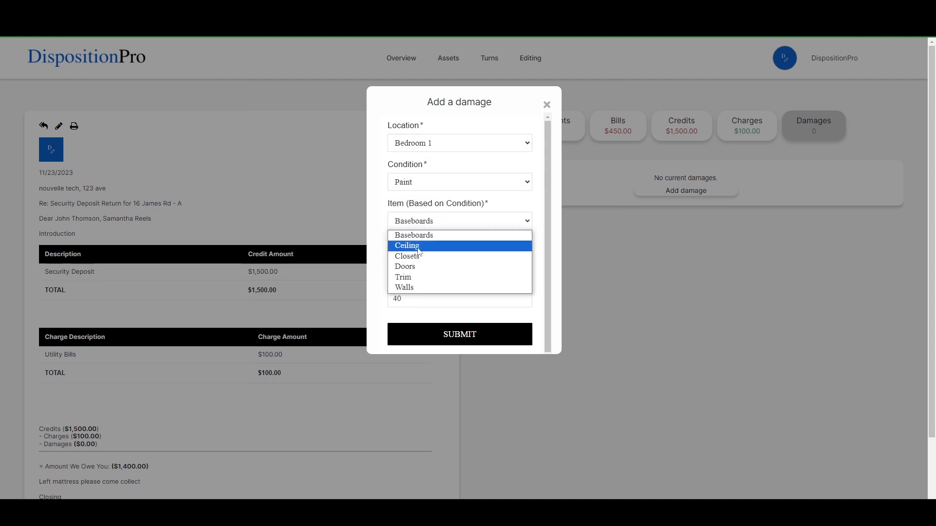
left_click(417, 288)
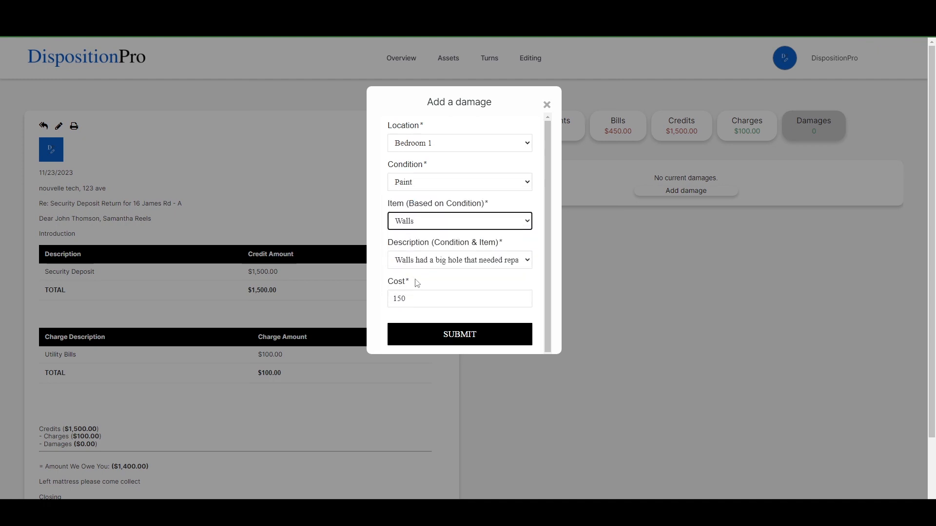
left_click(428, 262)
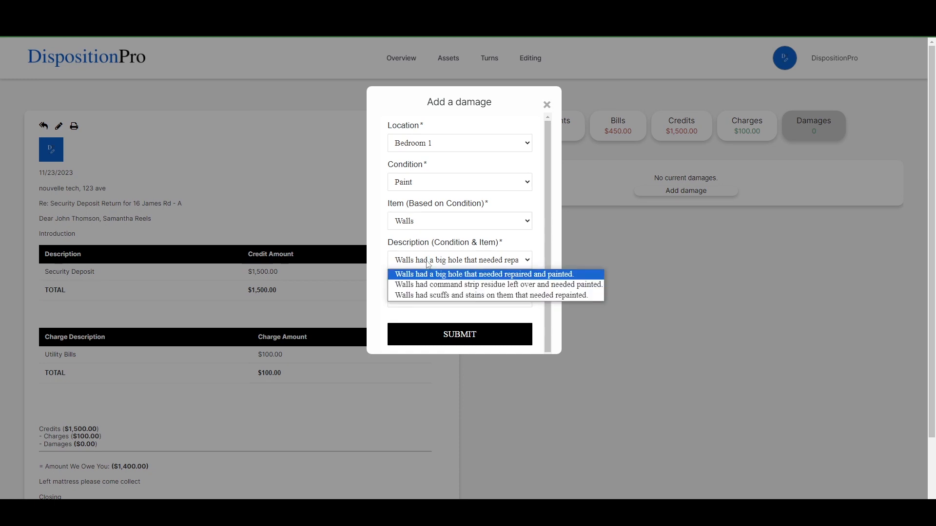
left_click(434, 275)
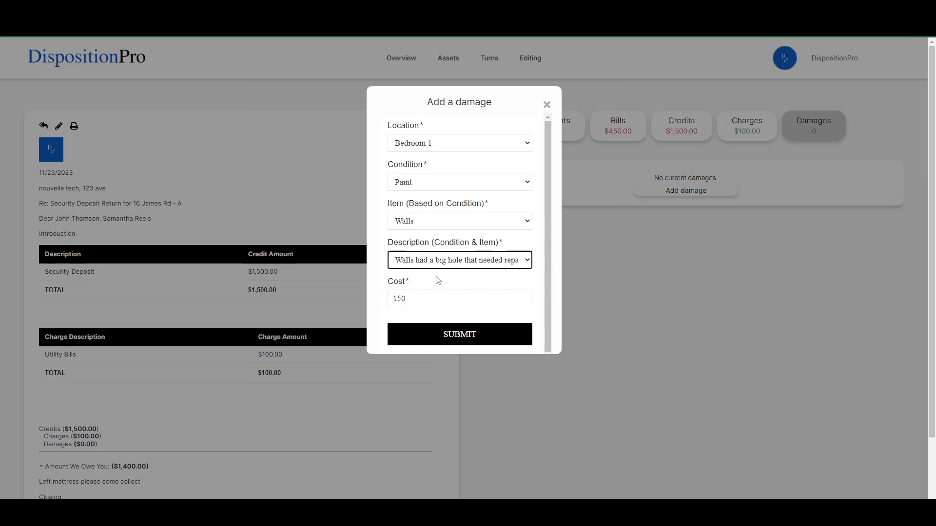
left_click(441, 260)
left_click(445, 294)
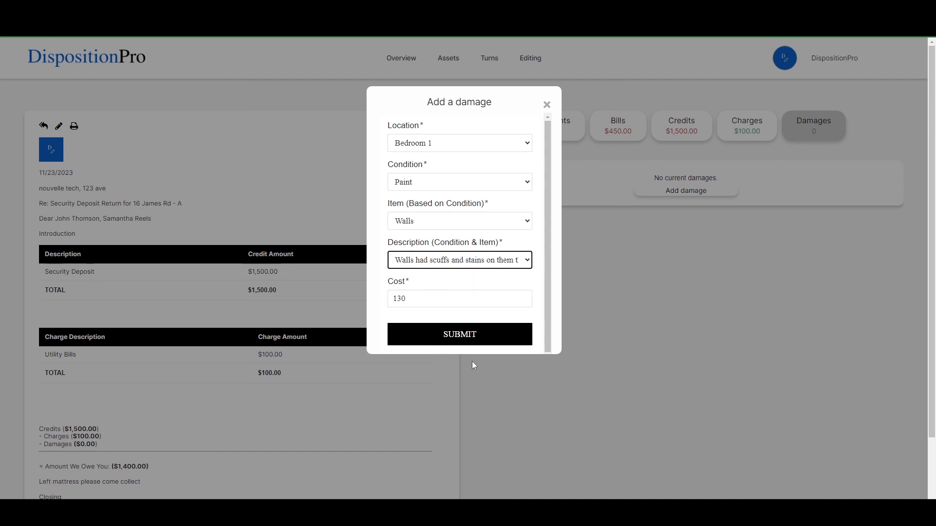
left_click(471, 336)
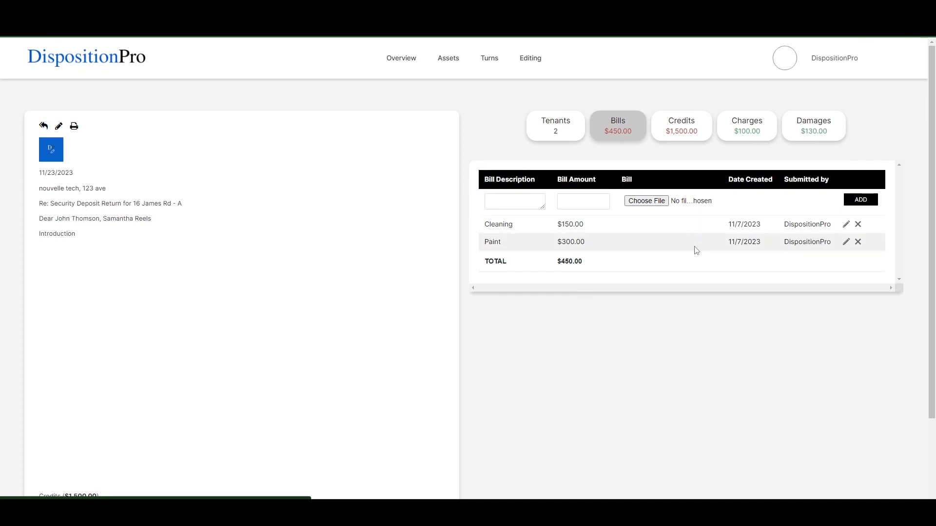
Edit the walls paint damage, setting its cost to 160 and removing "scuffs and" from its description
left_click(812, 128)
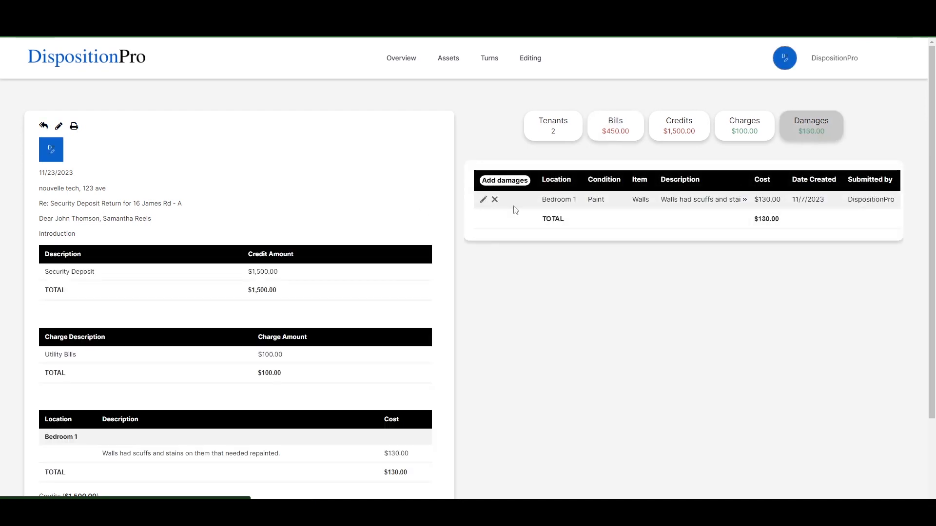
left_click(483, 199)
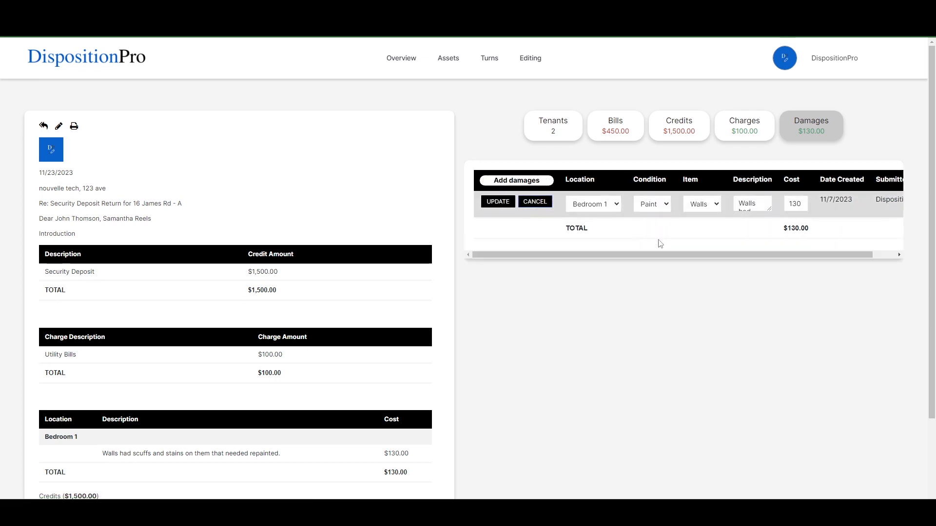
left_click_drag(769, 209, 768, 286)
left_click_drag(847, 333, 873, 338)
left_click_drag(742, 285, 753, 350)
left_click(779, 205)
key("BackSpace")
key("BackSpace")
type("60")
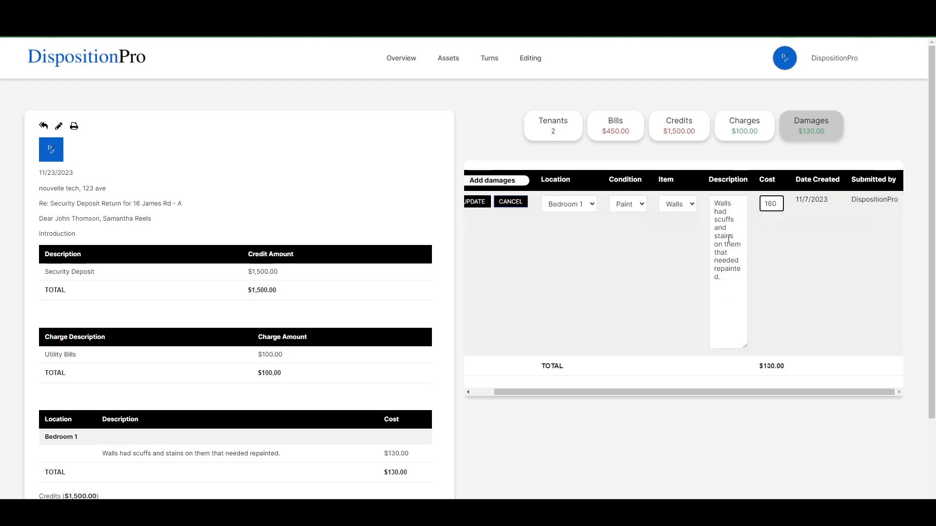
left_click_drag(716, 236, 717, 223)
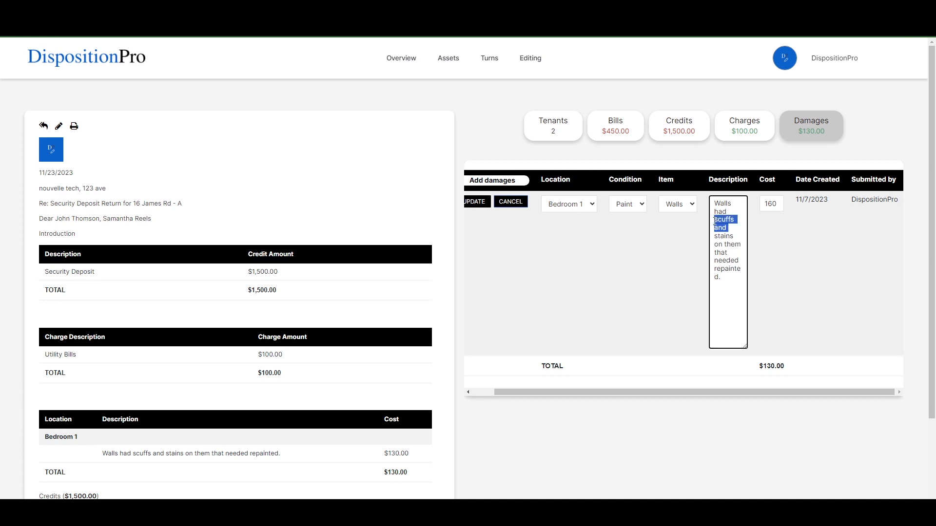
key("BackSpace")
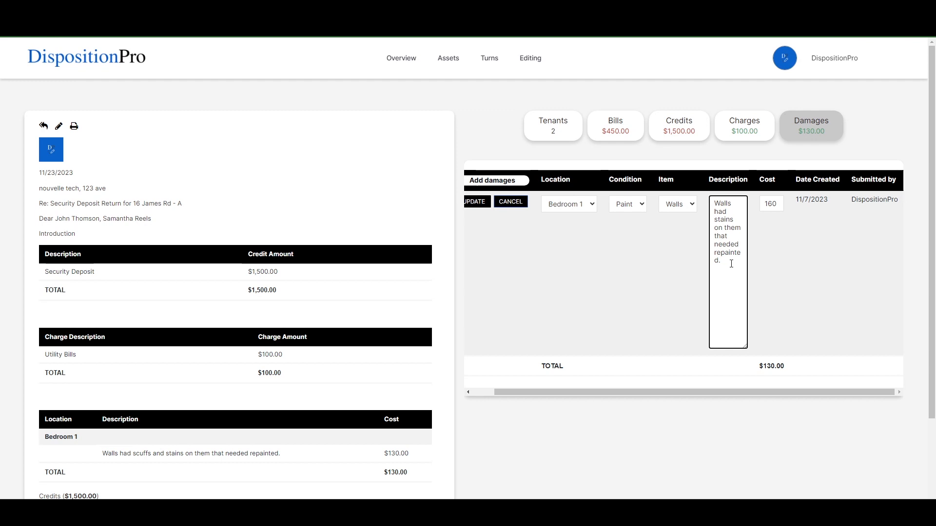
Change the edited damage's location to Bedroom 2 and save the update
left_click(585, 204)
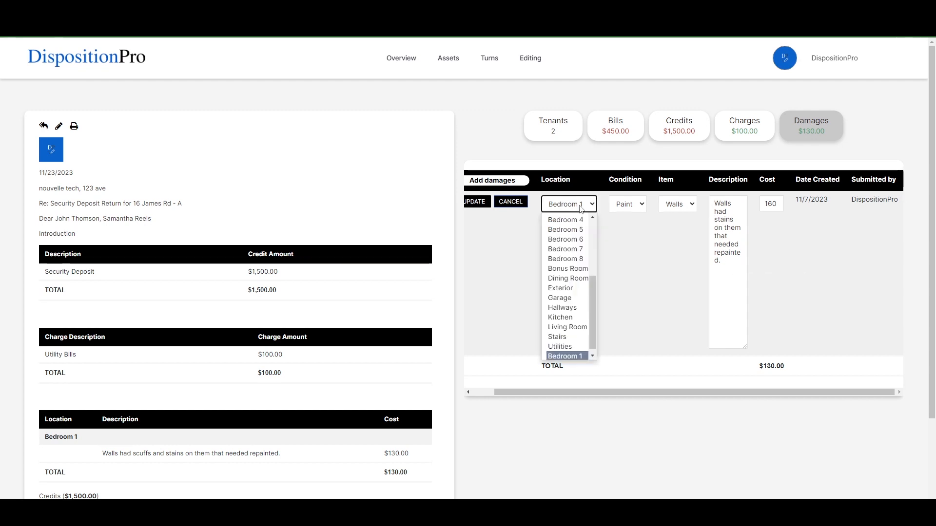
scroll(568, 292, "down", 3)
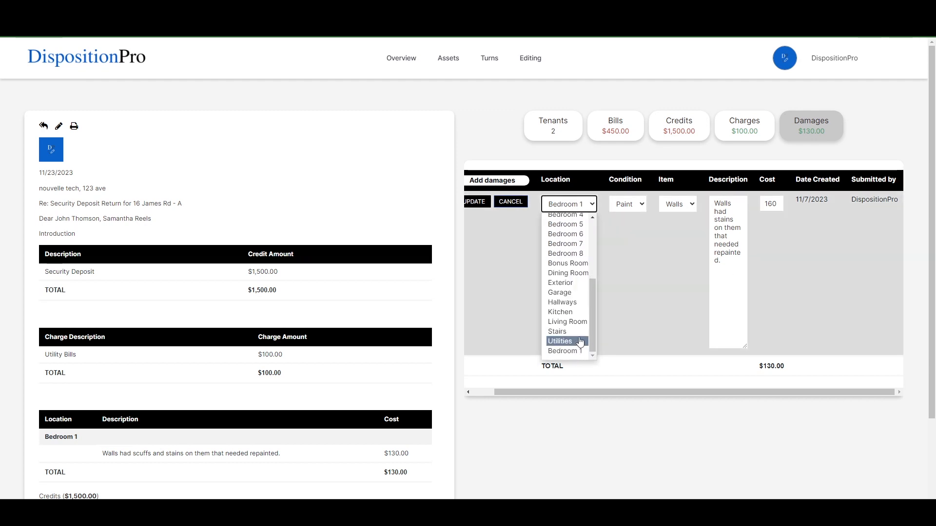
scroll(572, 341, "up", 4)
left_click(566, 311)
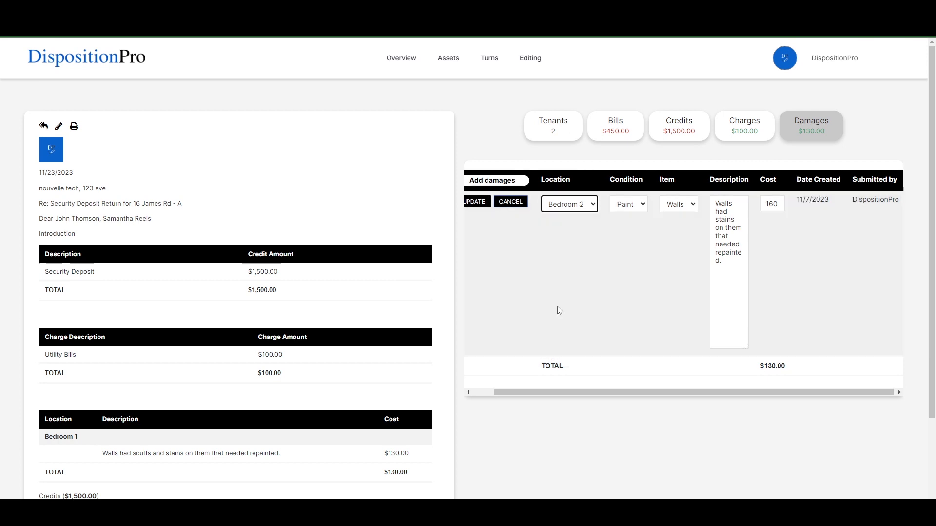
left_click(480, 208)
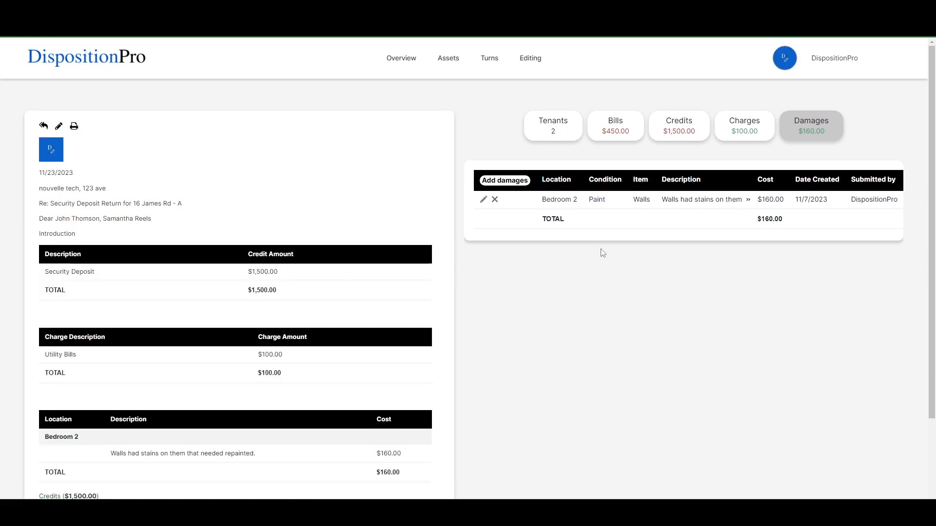
Add a Bathroom 1 damage for Broken Blinds described as "Blinds are damaged, need replaced." with a cost of 50, and reopen the damages list
left_click(509, 182)
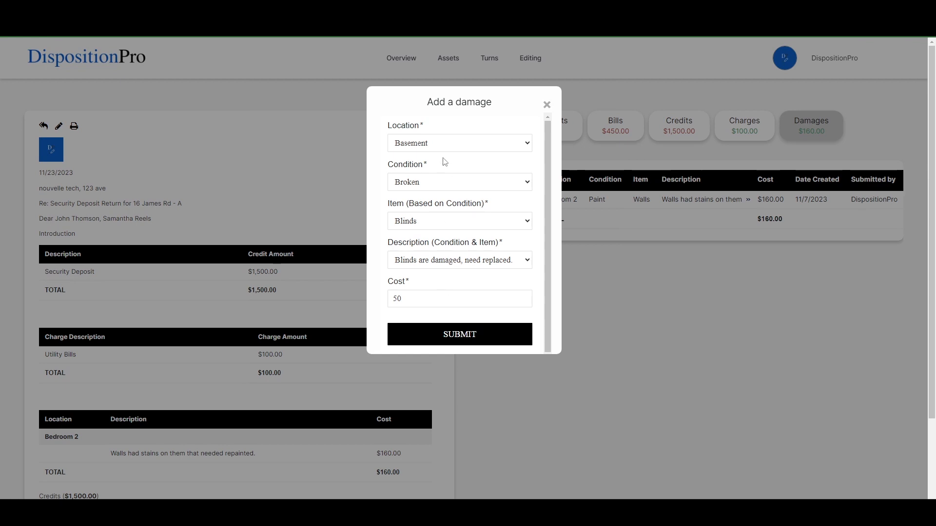
left_click(435, 145)
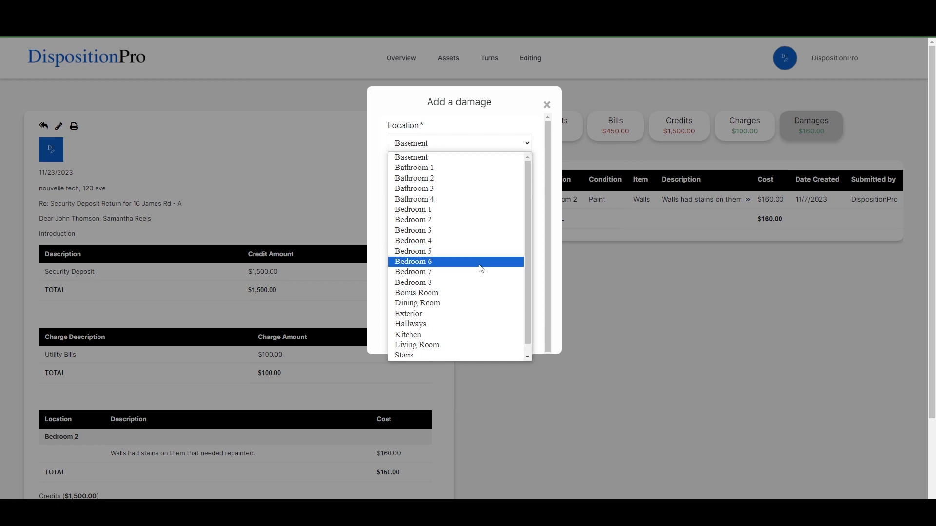
left_click(449, 168)
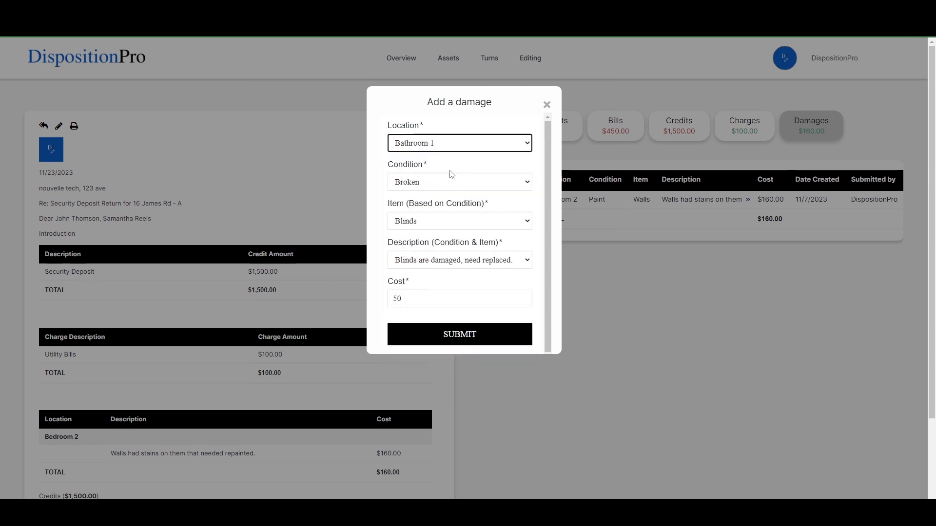
left_click(486, 336)
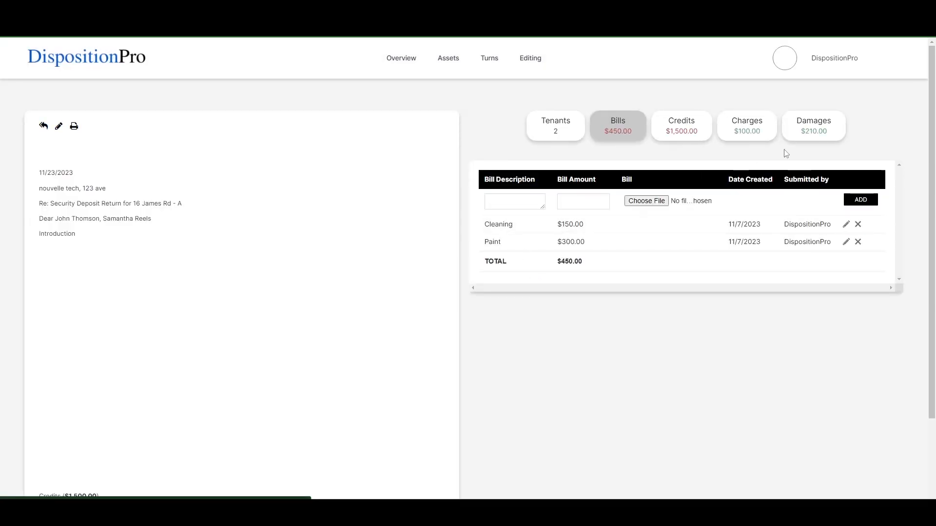
left_click(821, 138)
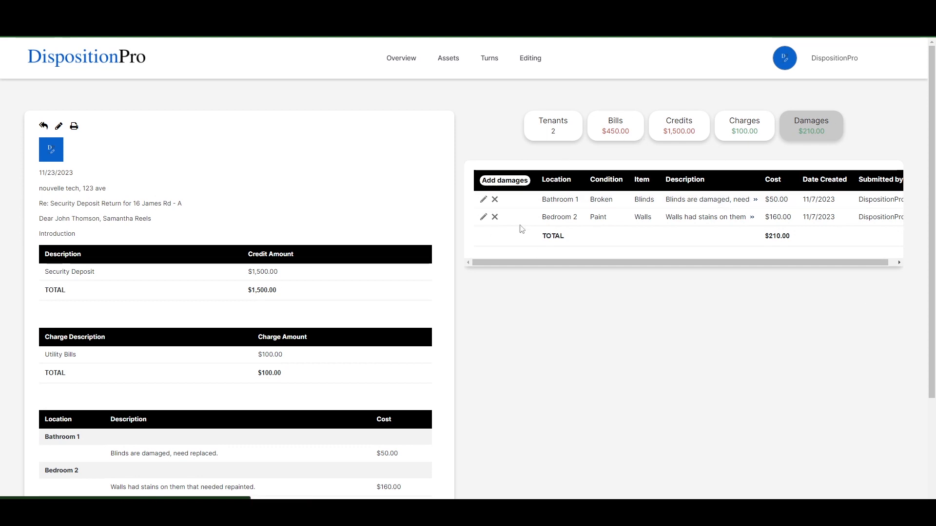
left_click(484, 199)
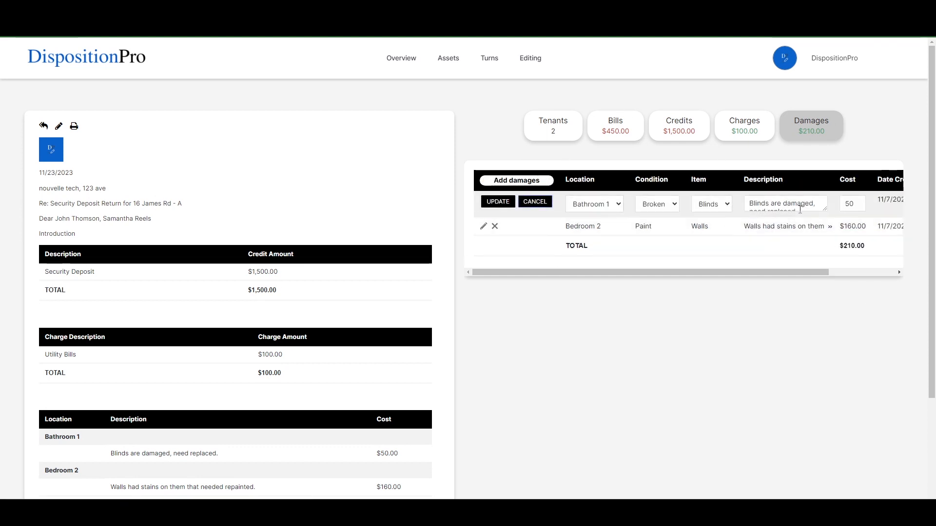
left_click_drag(827, 211, 828, 230)
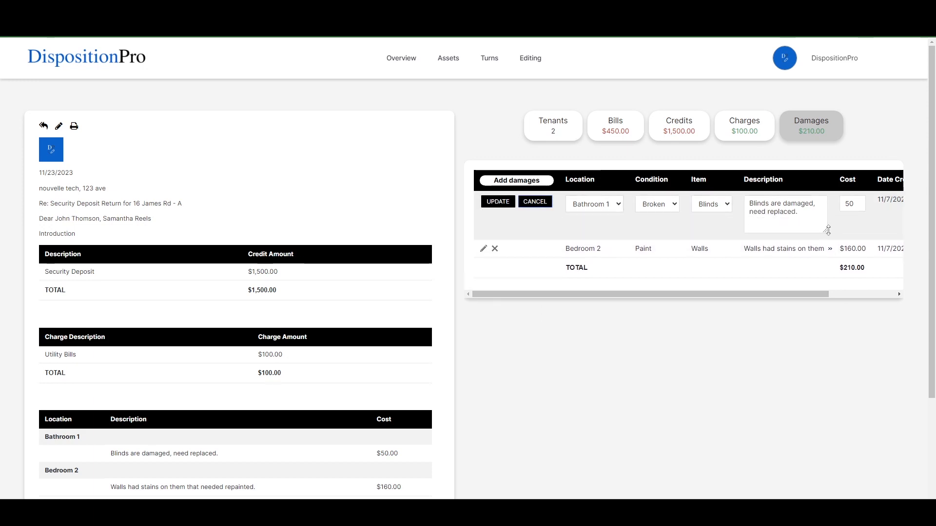
left_click(533, 202)
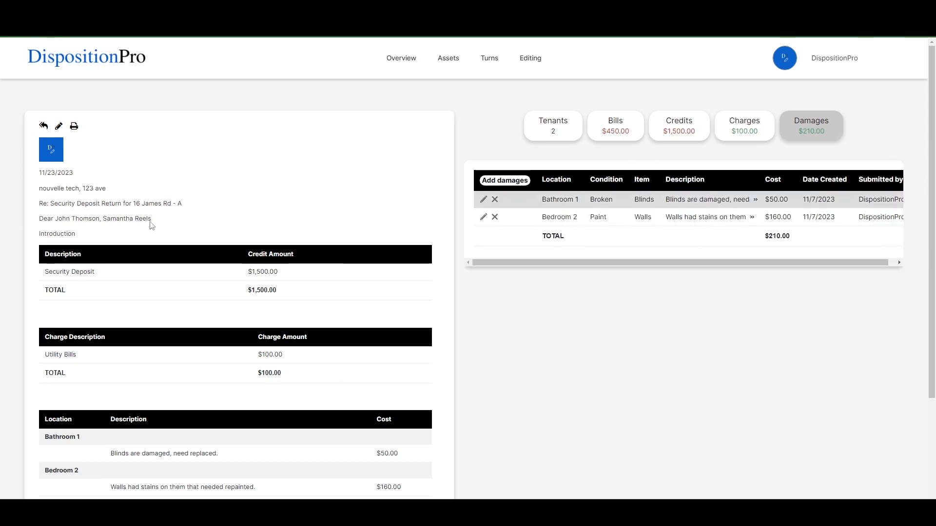
Examine the letter preview's credit, charge and damage tables and its amount owed, along with the damages list
scroll(244, 322, "down", 3)
scroll(496, 391, "up", 3)
scroll(530, 377, "down", 2)
scroll(530, 377, "down", 1)
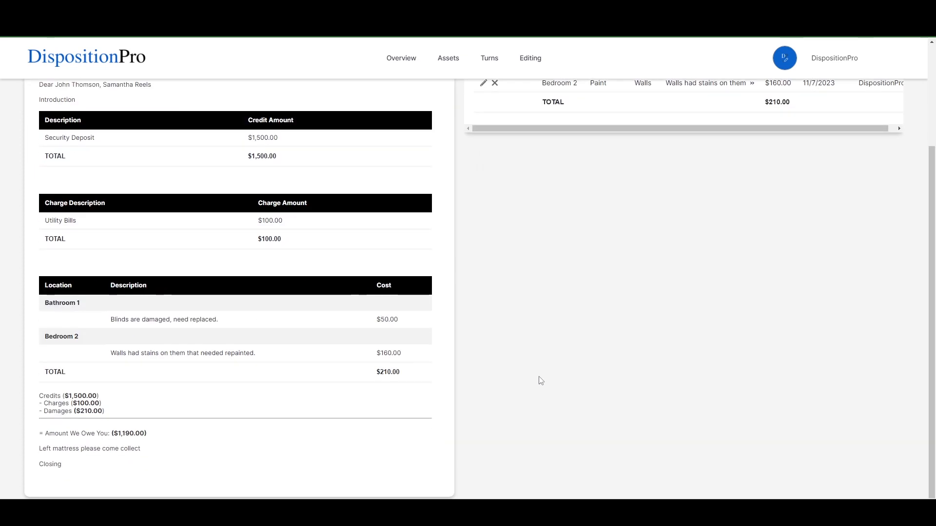
scroll(541, 380, "up", 3)
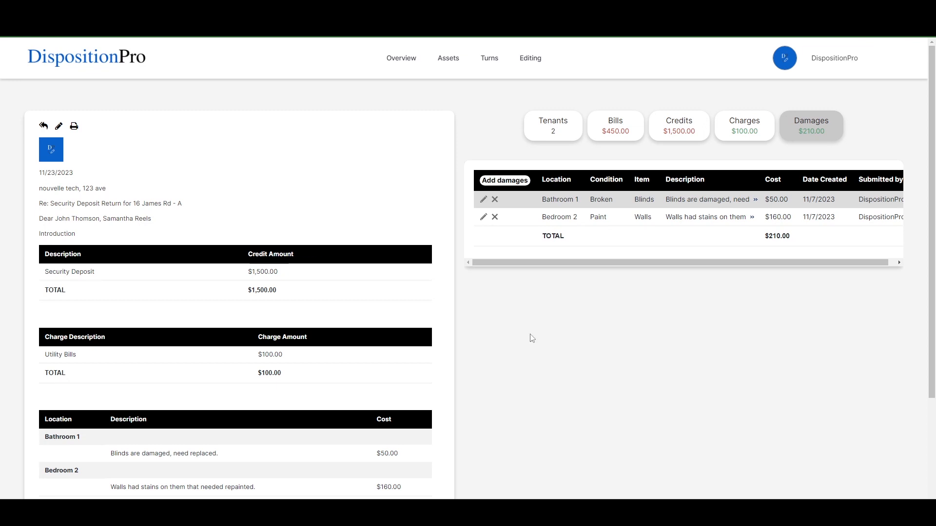
scroll(707, 266, "right", 1)
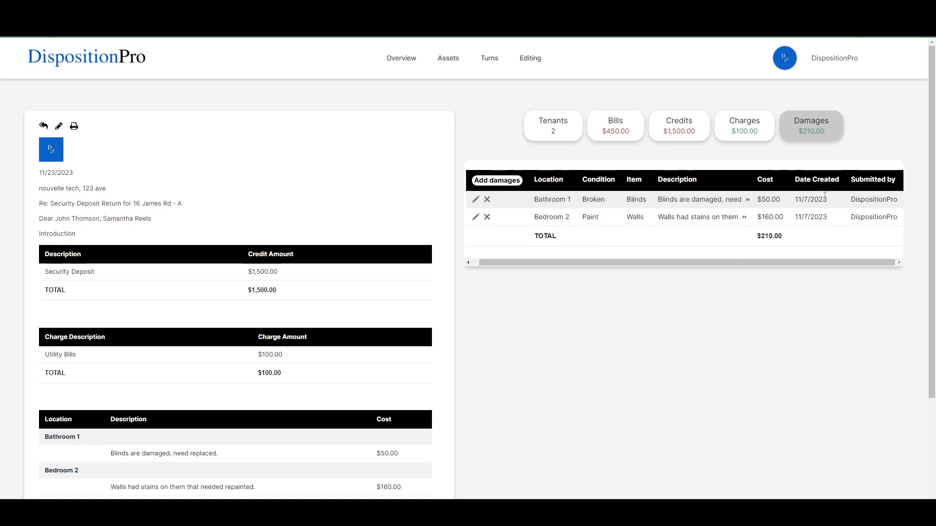
left_click_drag(834, 262, 605, 279)
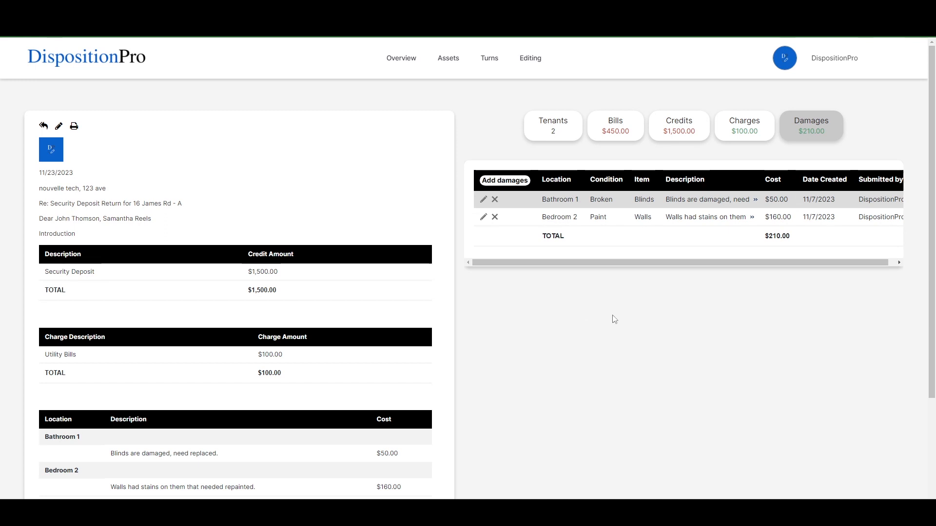
scroll(292, 308, "down", 3)
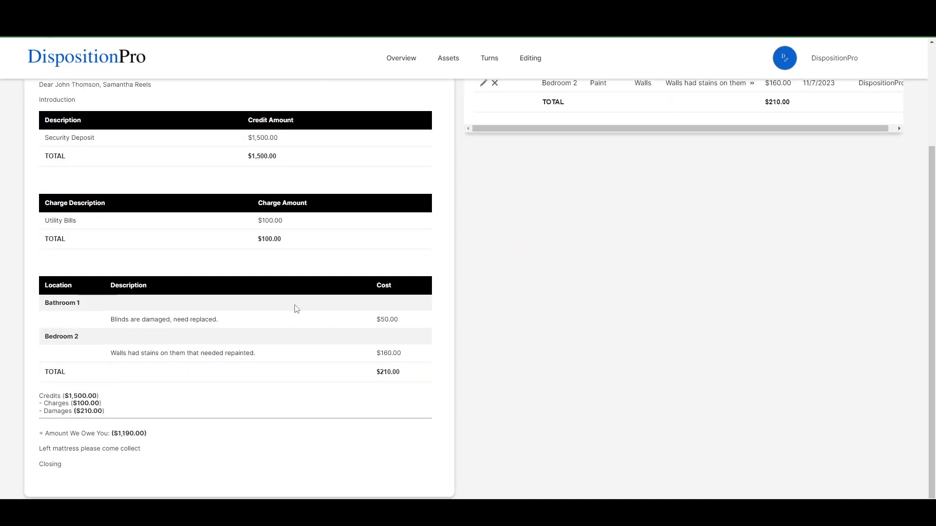
scroll(449, 335, "up", 3)
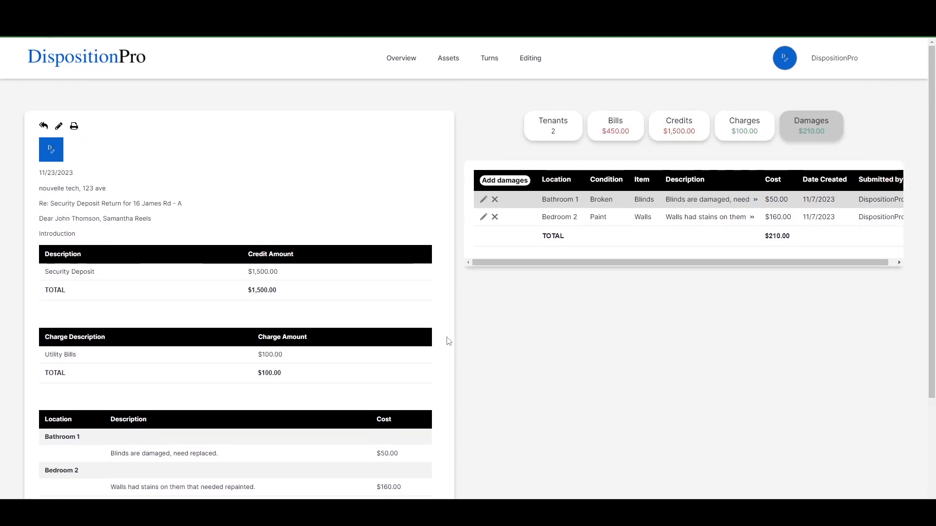
scroll(327, 317, "down", 2)
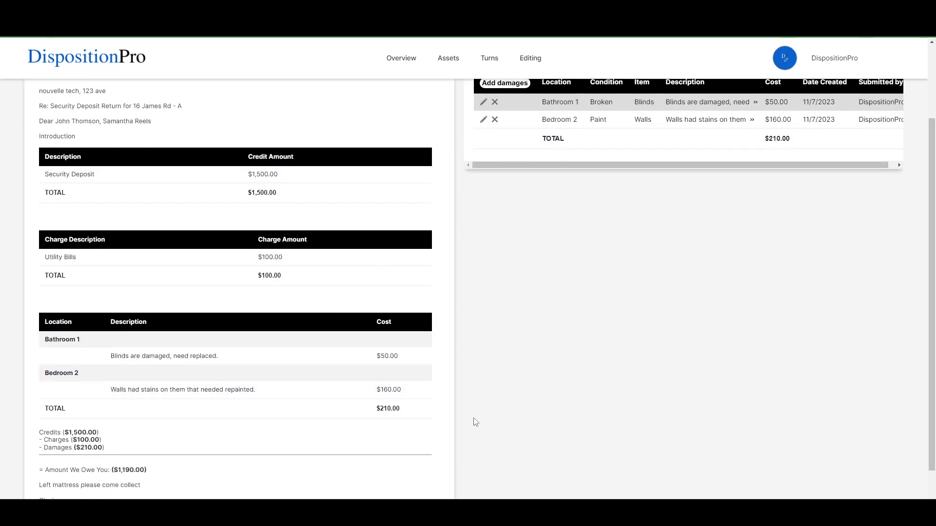
scroll(444, 415, "down", 1)
scroll(250, 288, "up", 2)
scroll(252, 361, "down", 2)
scroll(254, 438, "up", 3)
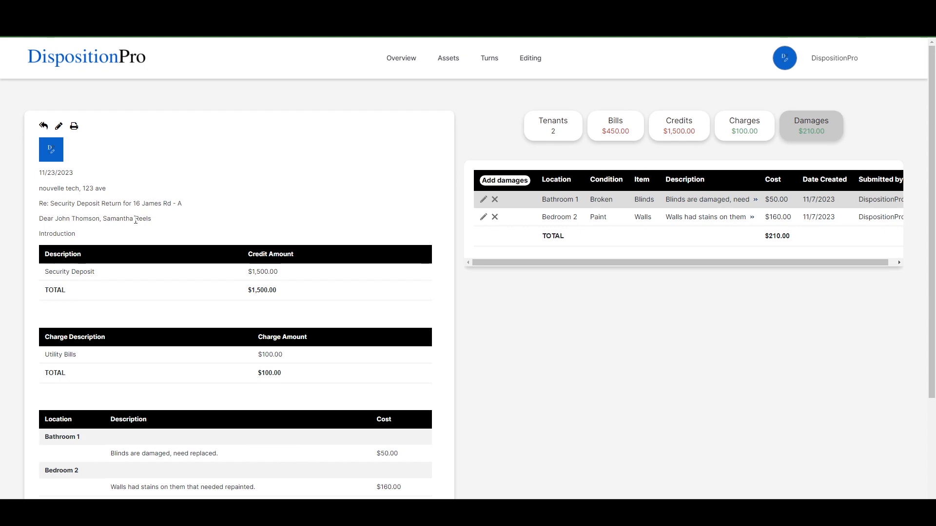
Export the disposition letter as a PDF, open it to check the damages and amount owed, and return to the lease page
left_click(75, 126)
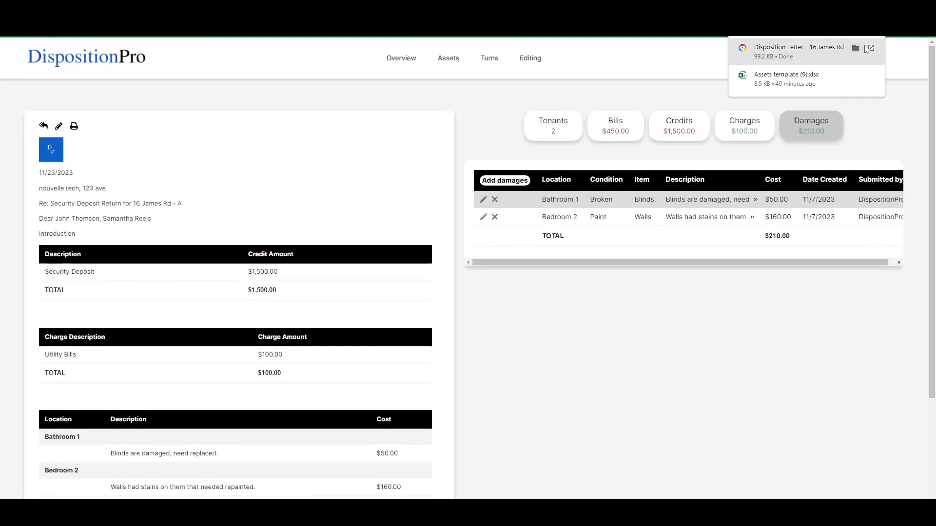
left_click(800, 51)
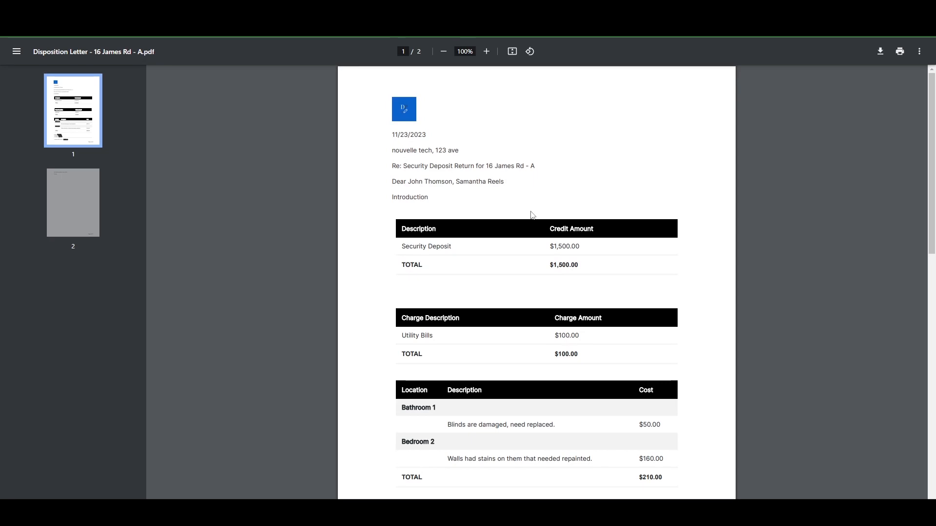
scroll(531, 216, "down", 5)
scroll(531, 215, "down", 1)
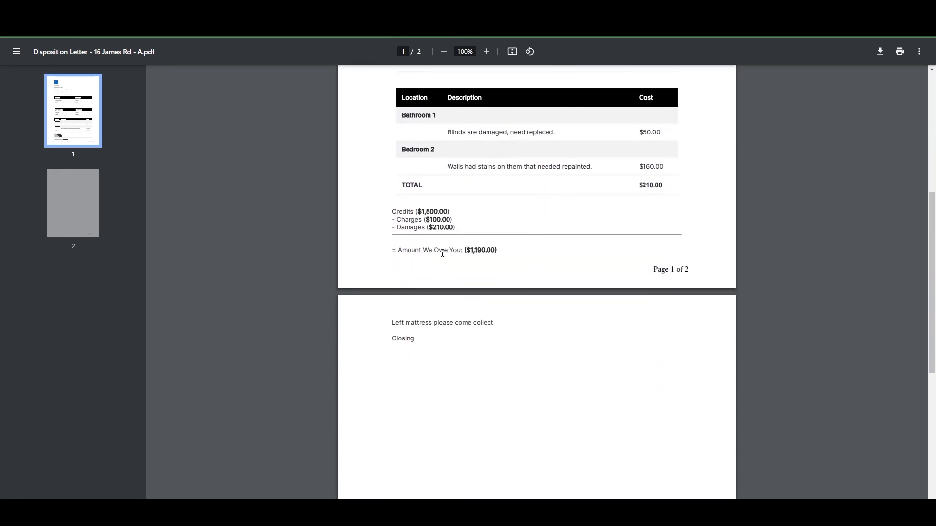
left_click_drag(510, 266, 389, 251)
left_click(425, 252)
left_click_drag(502, 251, 447, 252)
left_click(447, 251)
left_click(73, 8)
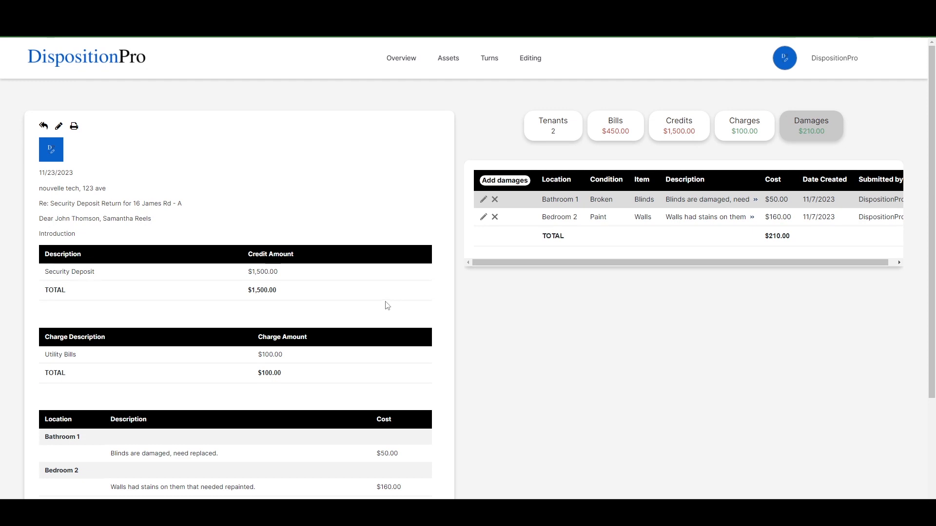
Set the Security Deposit credit amount to 150 and save the update
left_click(692, 127)
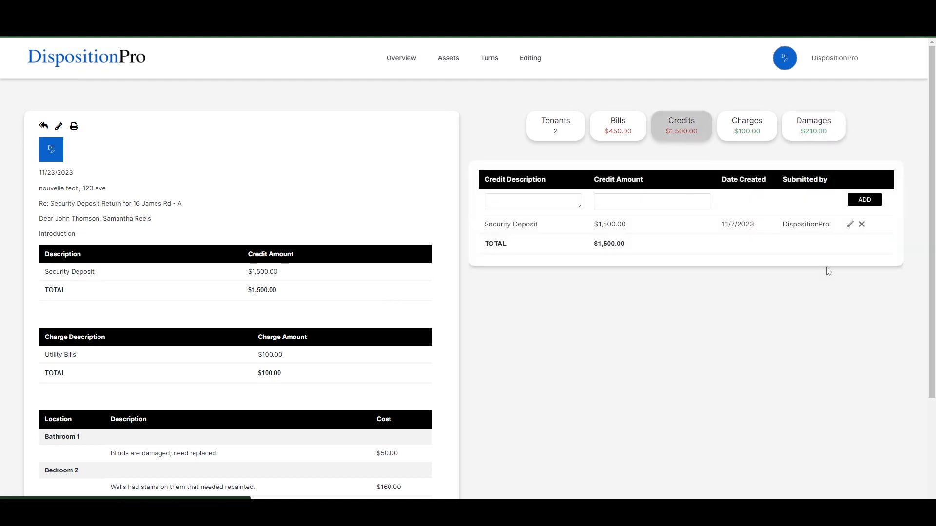
left_click(850, 225)
left_click(629, 225)
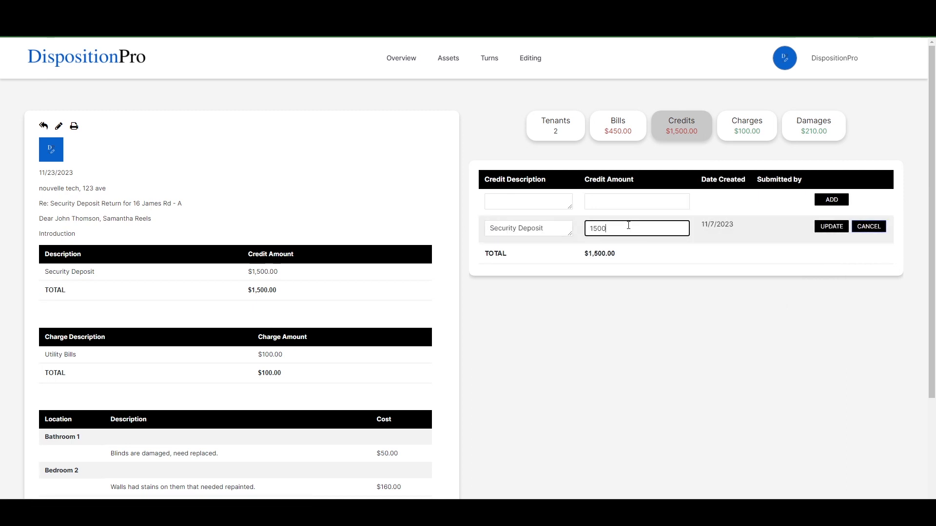
key("BackSpace")
left_click(838, 228)
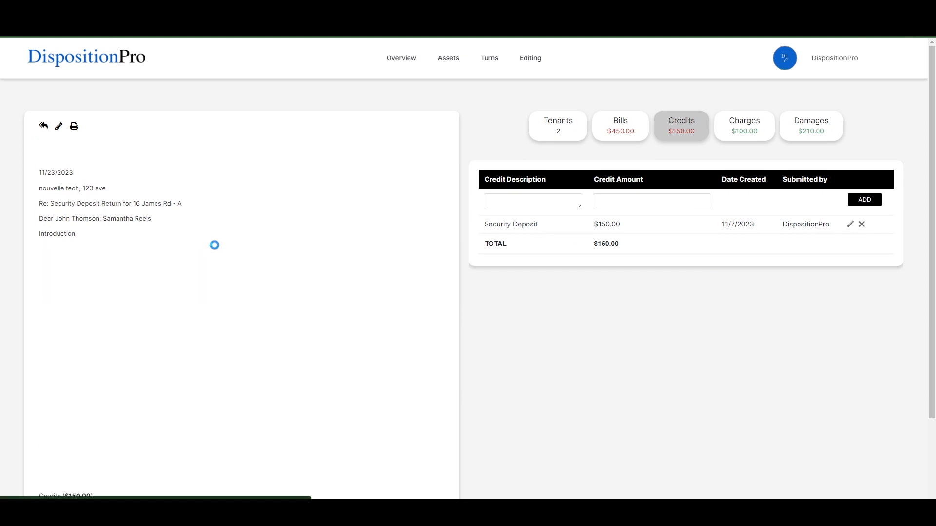
Examine the letter preview's credits, charges and damages calculation and the resulting amount owed
scroll(256, 270, "down", 3)
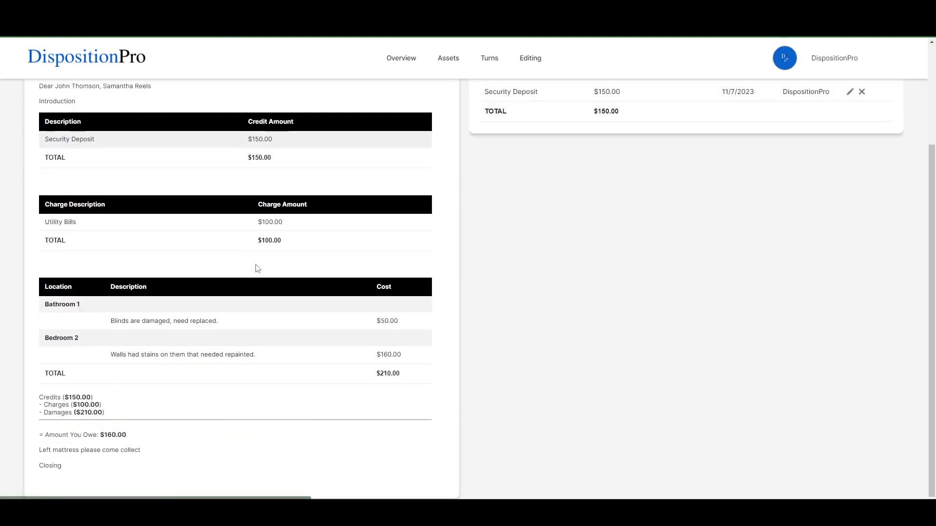
left_click_drag(63, 396, 106, 406)
left_click(108, 399)
left_click(107, 411)
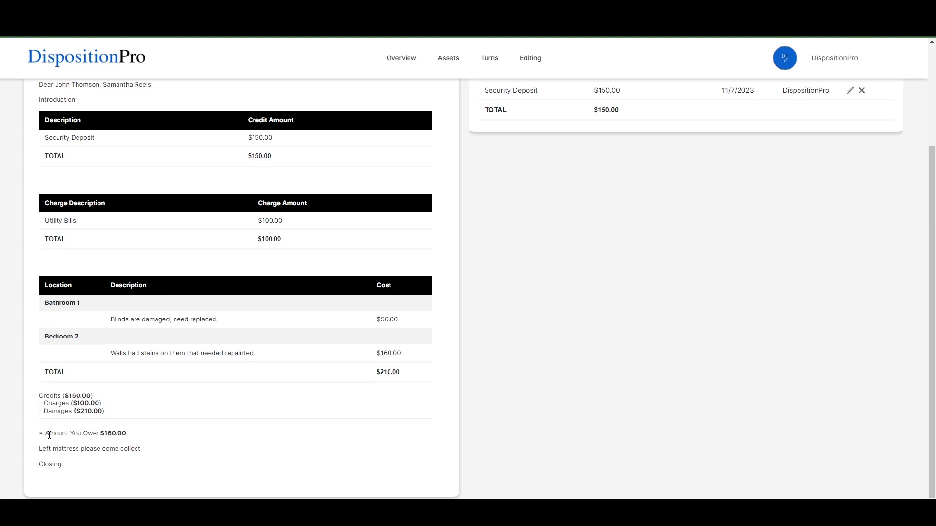
left_click_drag(44, 433, 143, 437)
left_click(144, 436)
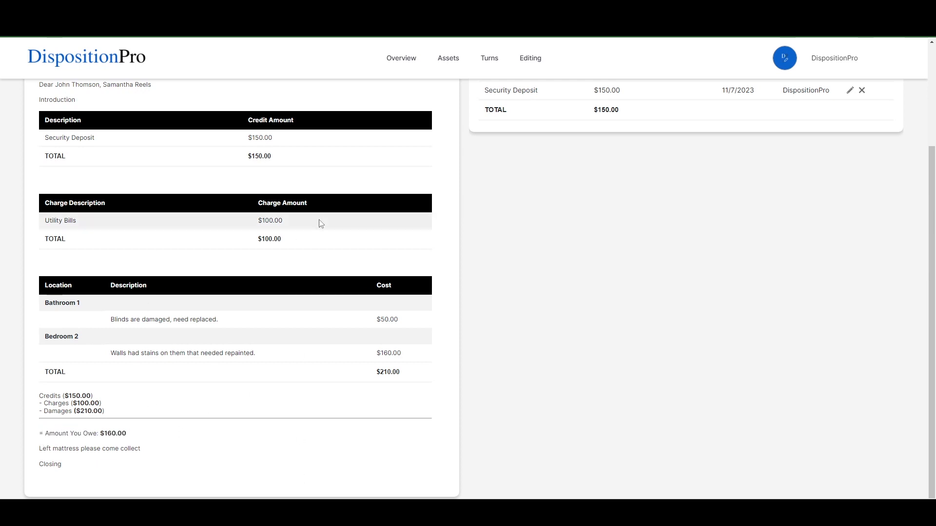
scroll(367, 409, "up", 3)
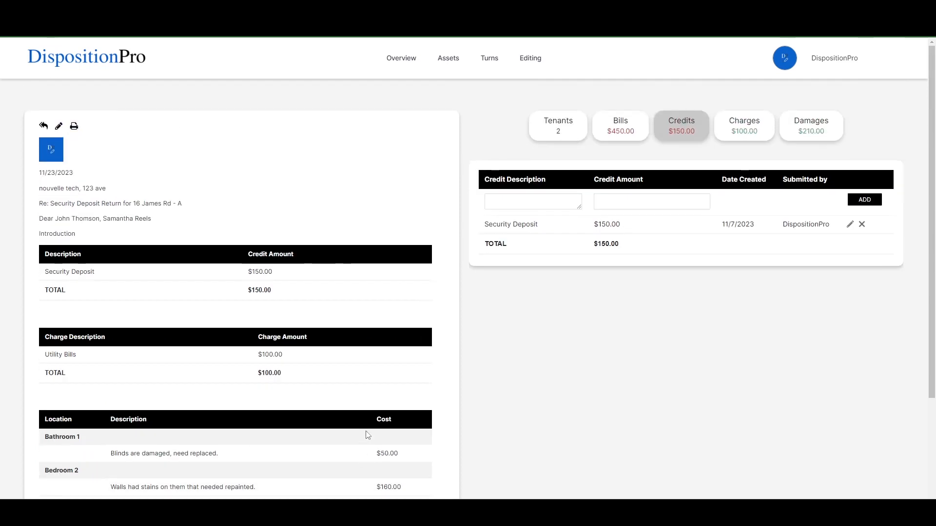
Replace the lease letter's closing text with "This is now a valid bill, due 12/01/2023" and save the letter information
left_click(58, 127)
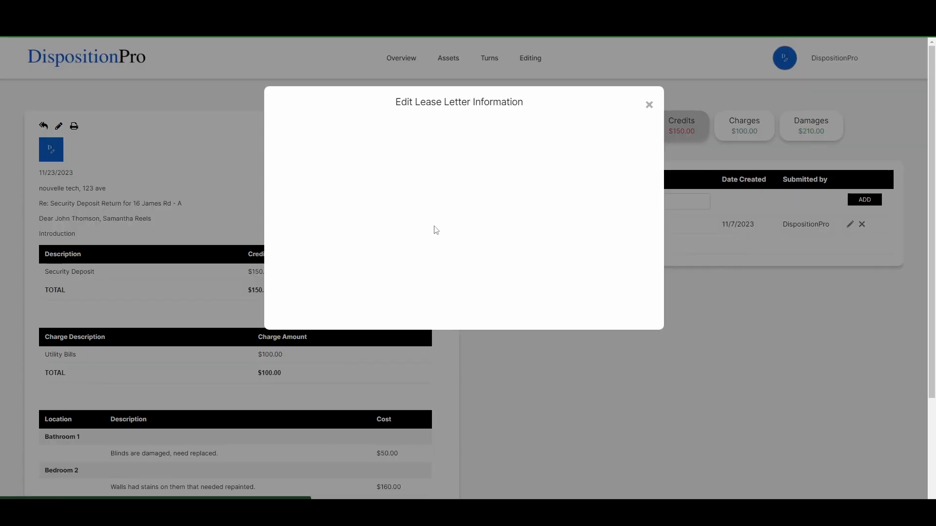
scroll(437, 229, "down", 5)
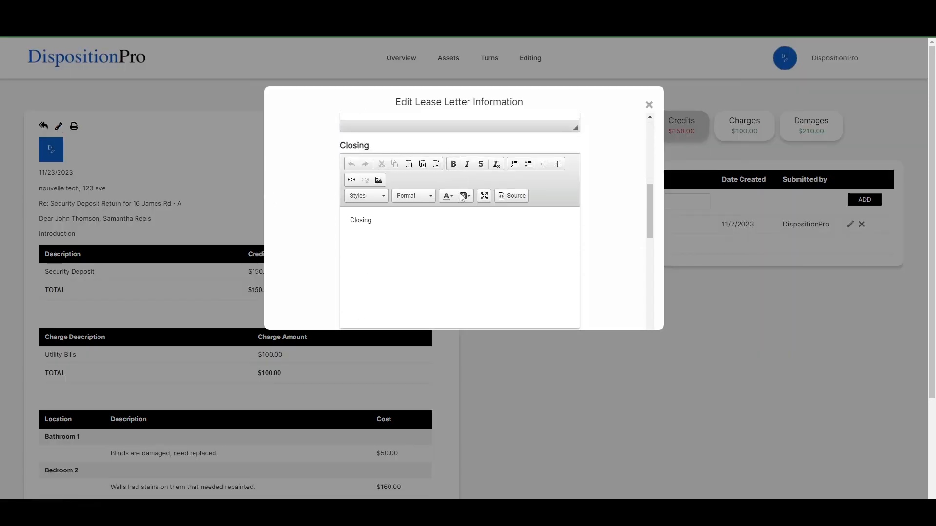
left_click(441, 205)
key("BackSpace")
key("BackSpace")
key("BackSpace")
key("BackSpace")
type("This is now a val")
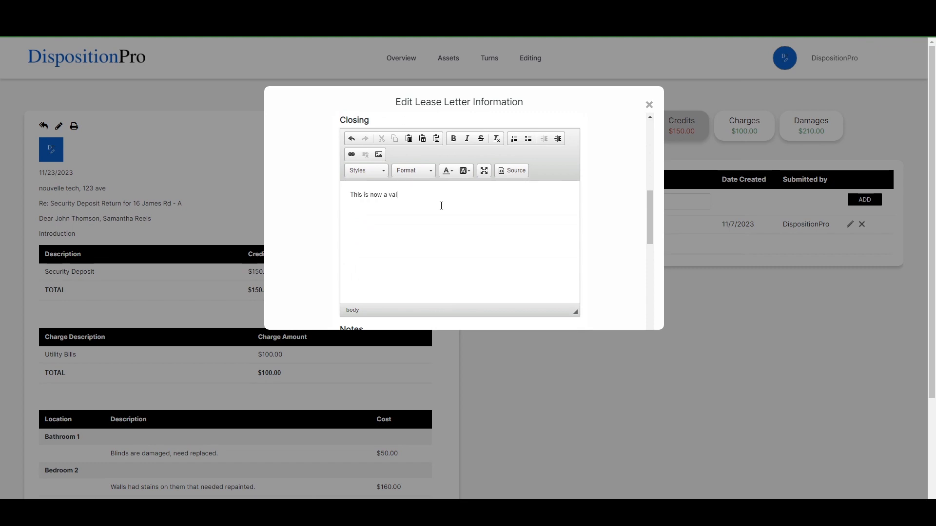
type("id bill, due 12/01/2023")
scroll(458, 205, "down", 10)
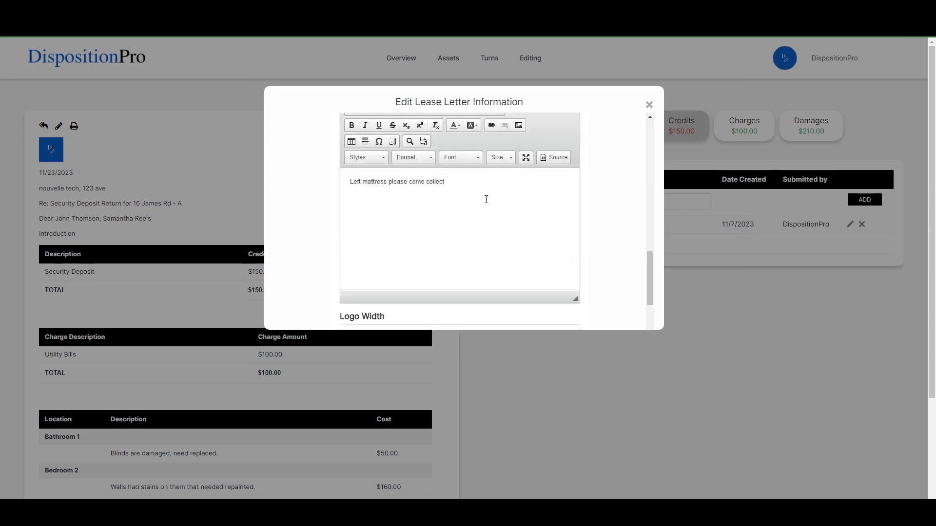
left_click(470, 301)
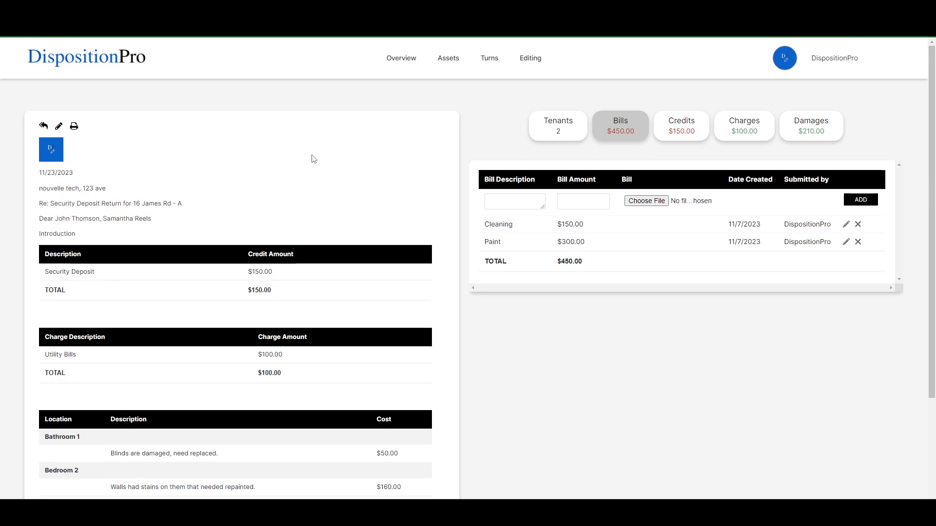
scroll(309, 332, "down", 3)
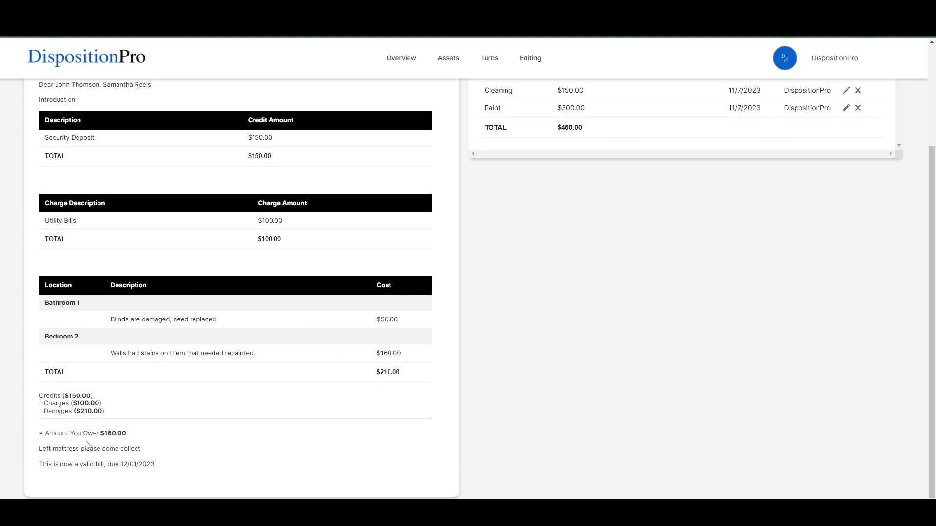
scroll(180, 452, "up", 2)
scroll(180, 452, "up", 2)
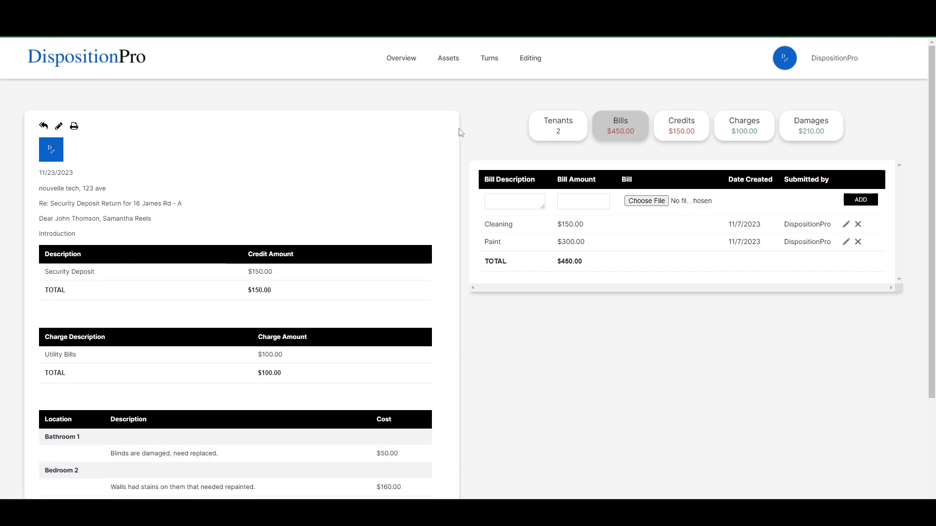
left_click(43, 128)
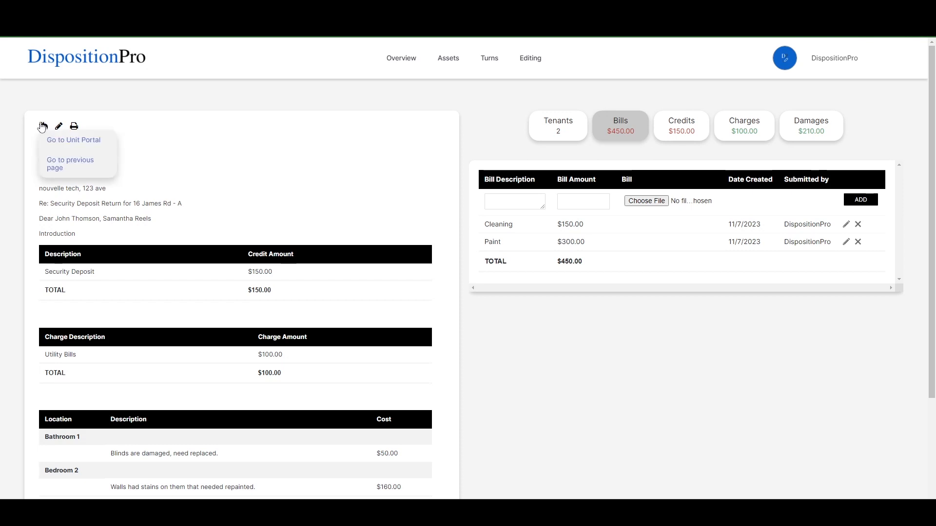
left_click(73, 141)
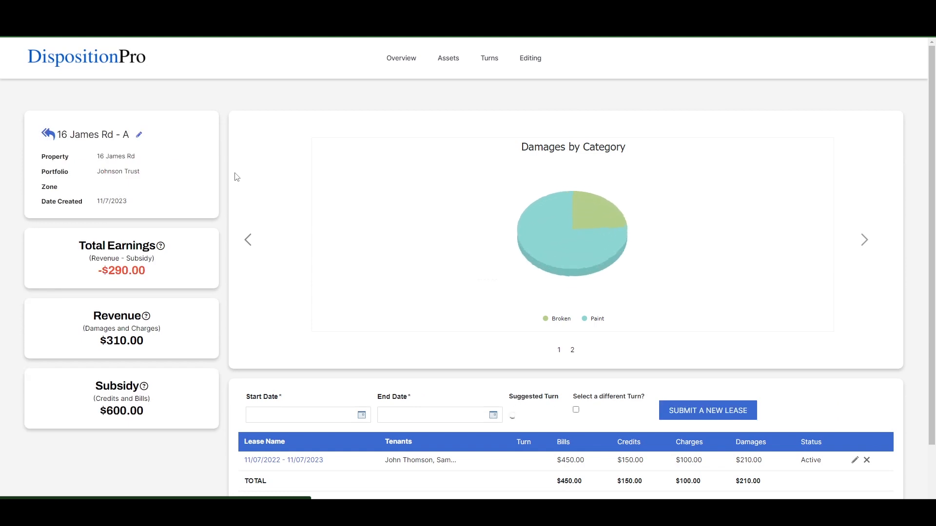
Edit the 11/07/2022 - 11/07/2023 lease in the unit's lease list and enable its Status option
scroll(269, 399, "down", 1)
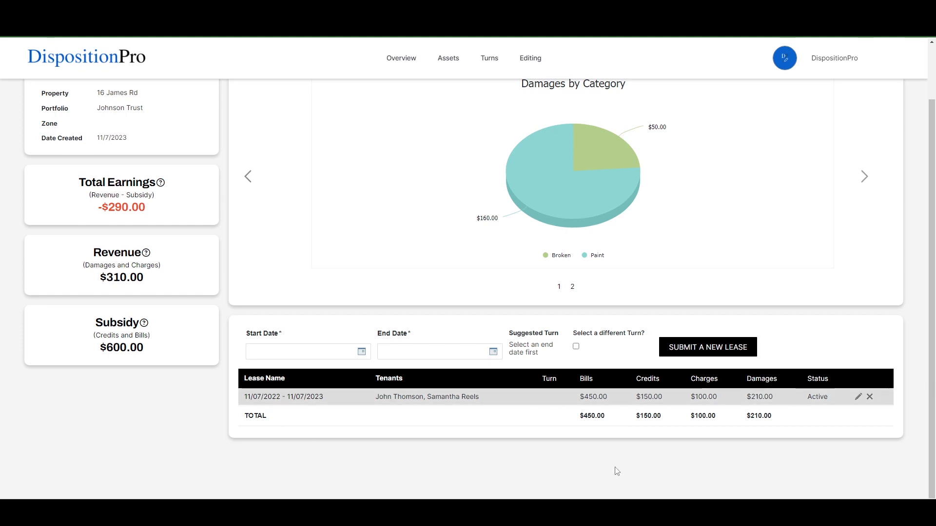
scroll(582, 429, "up", 2)
scroll(462, 199, "down", 1)
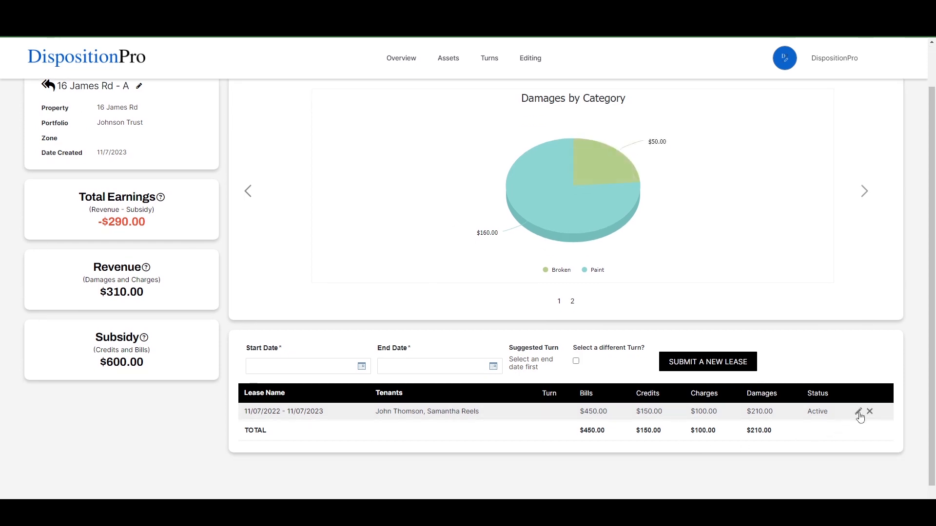
left_click(858, 413)
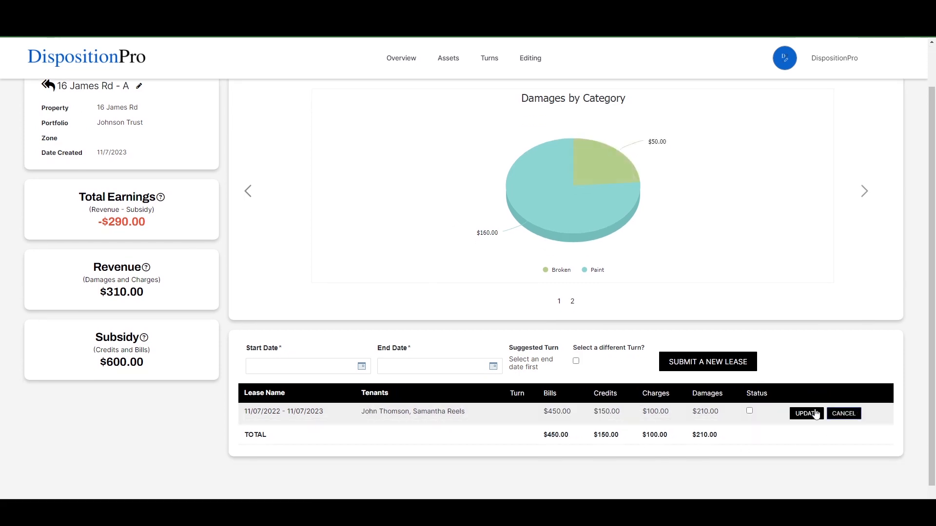
left_click(749, 411)
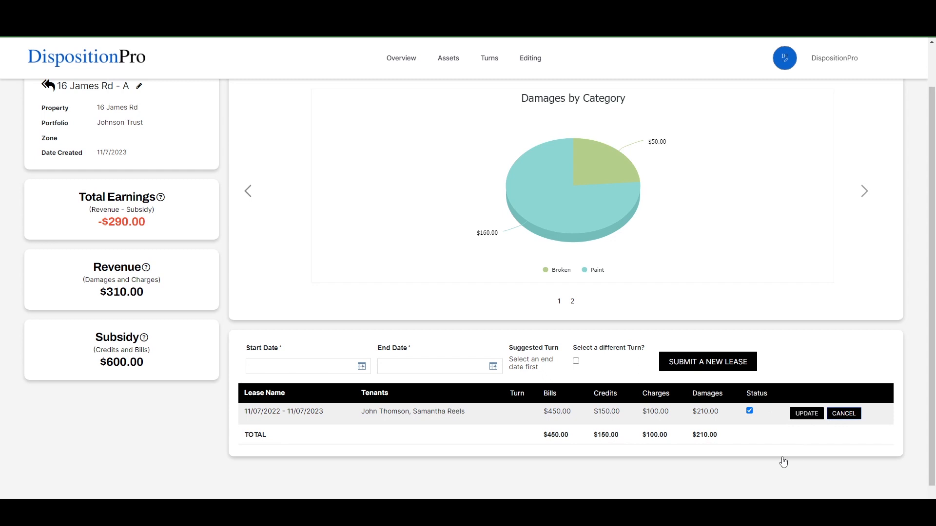